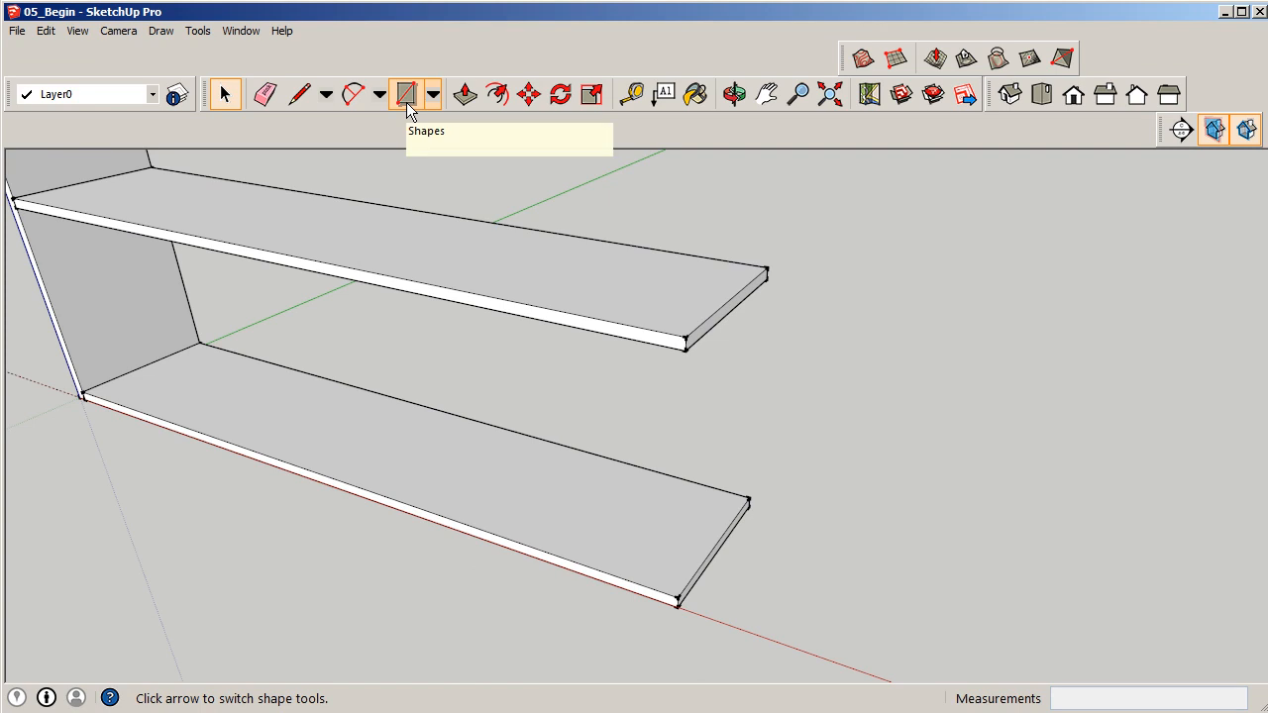
# Draw a 1' by 0.75" rectangle on the ground against the right end of the bottom shelf
pyautogui.click(406, 95)
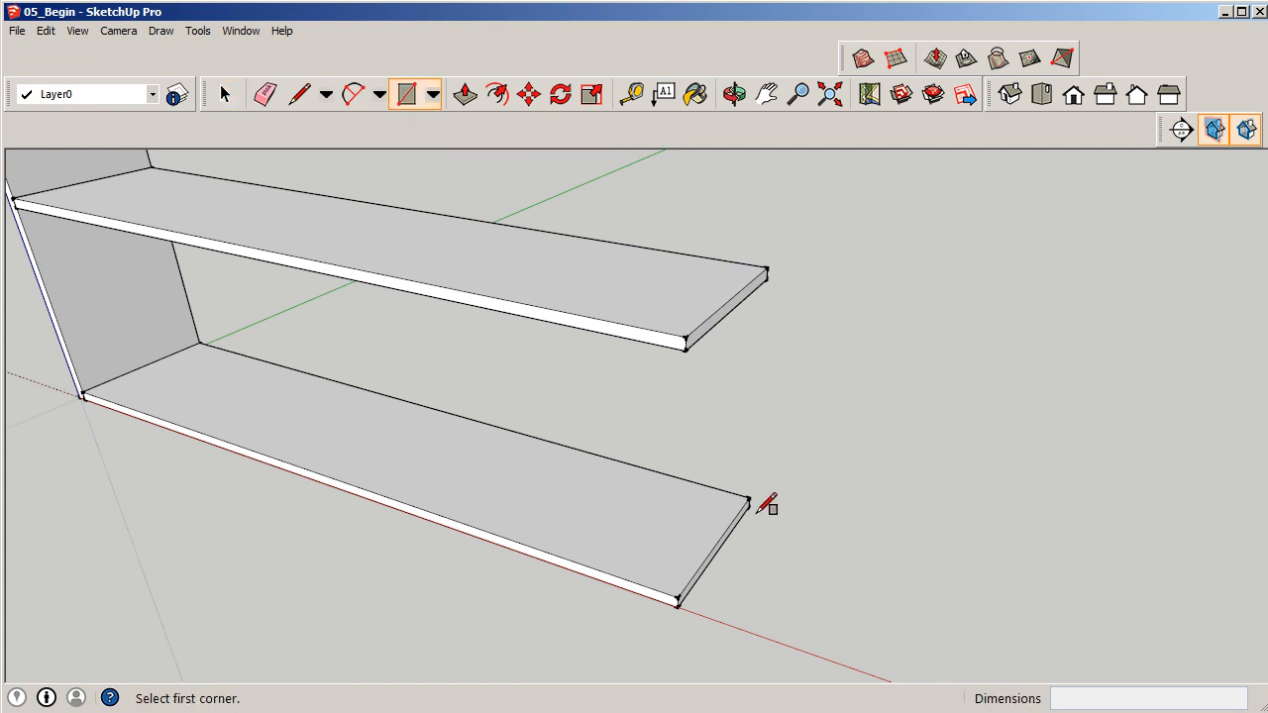
pyautogui.click(747, 505)
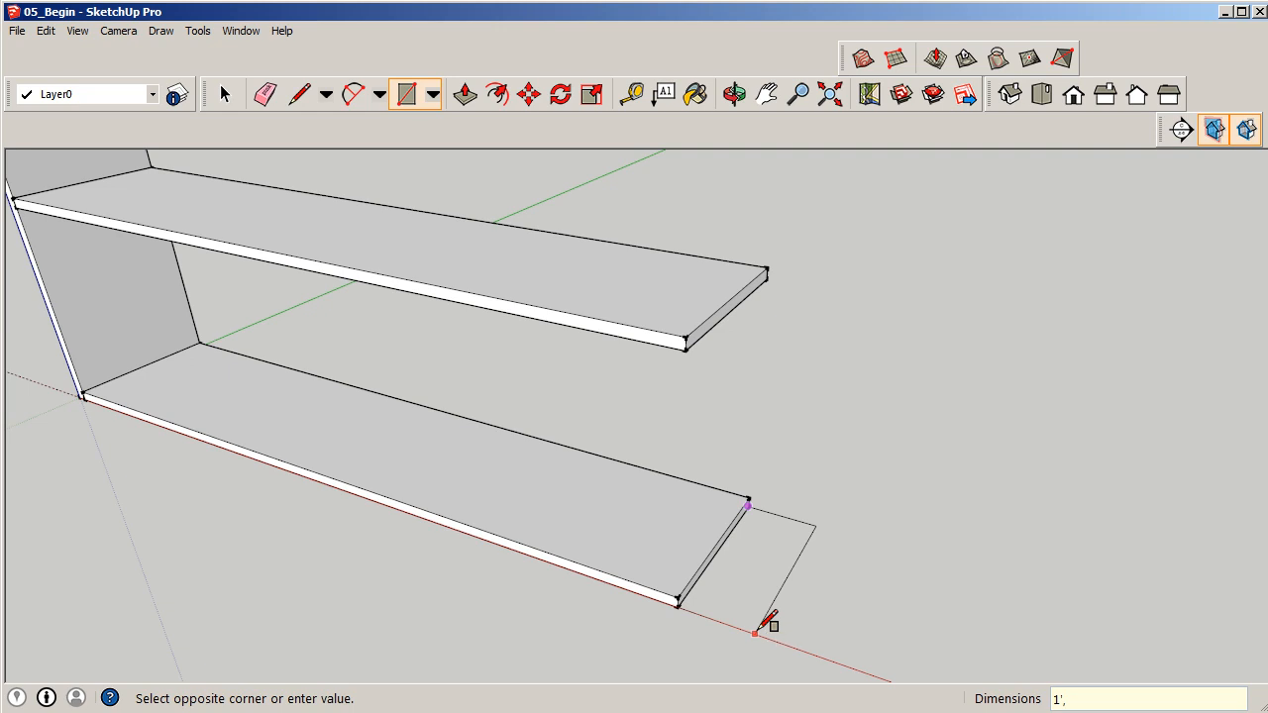
pyautogui.write('5')
pyautogui.press('Return')
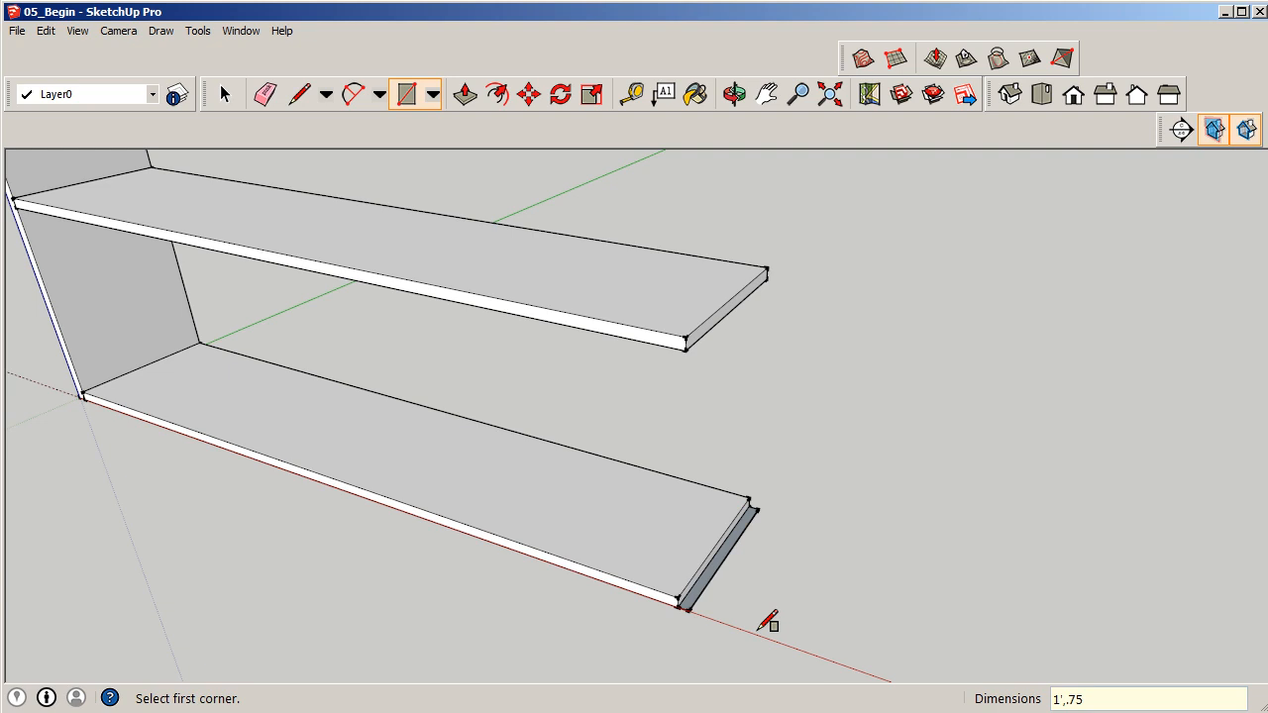
# Make the new rectangle's face and edges into a component named Right
pyautogui.click(224, 94)
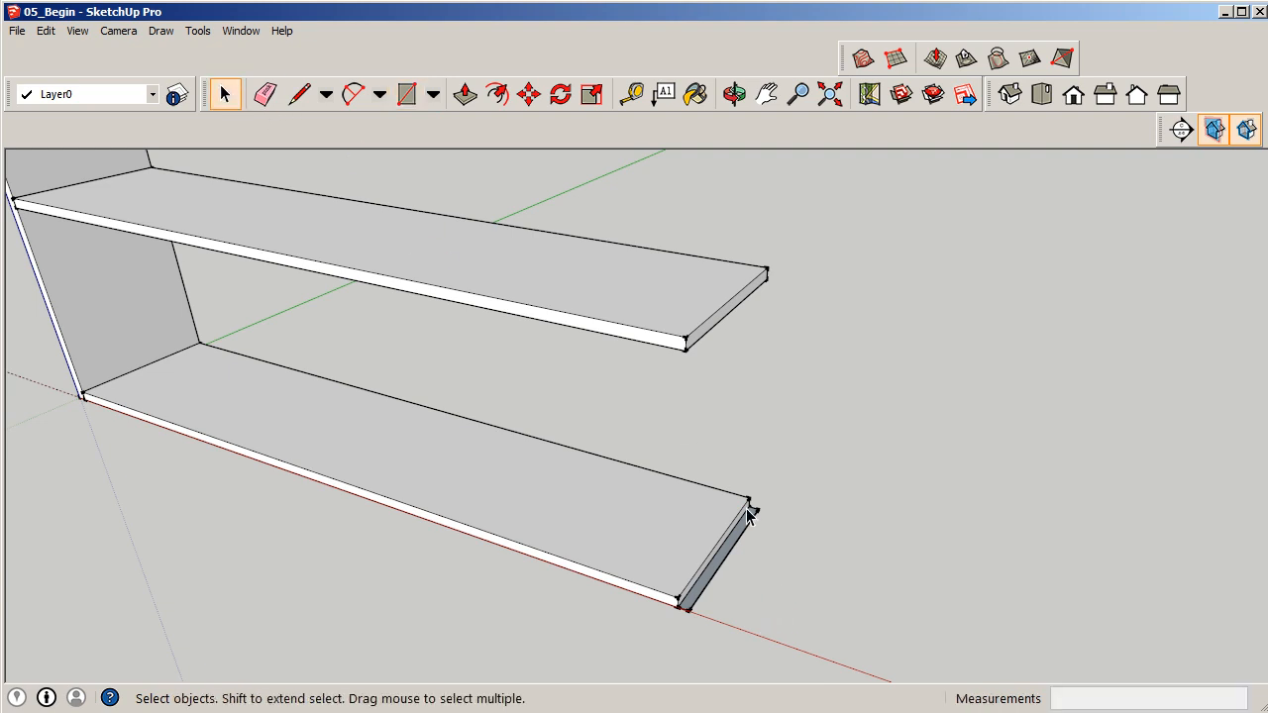
pyautogui.click(728, 559)
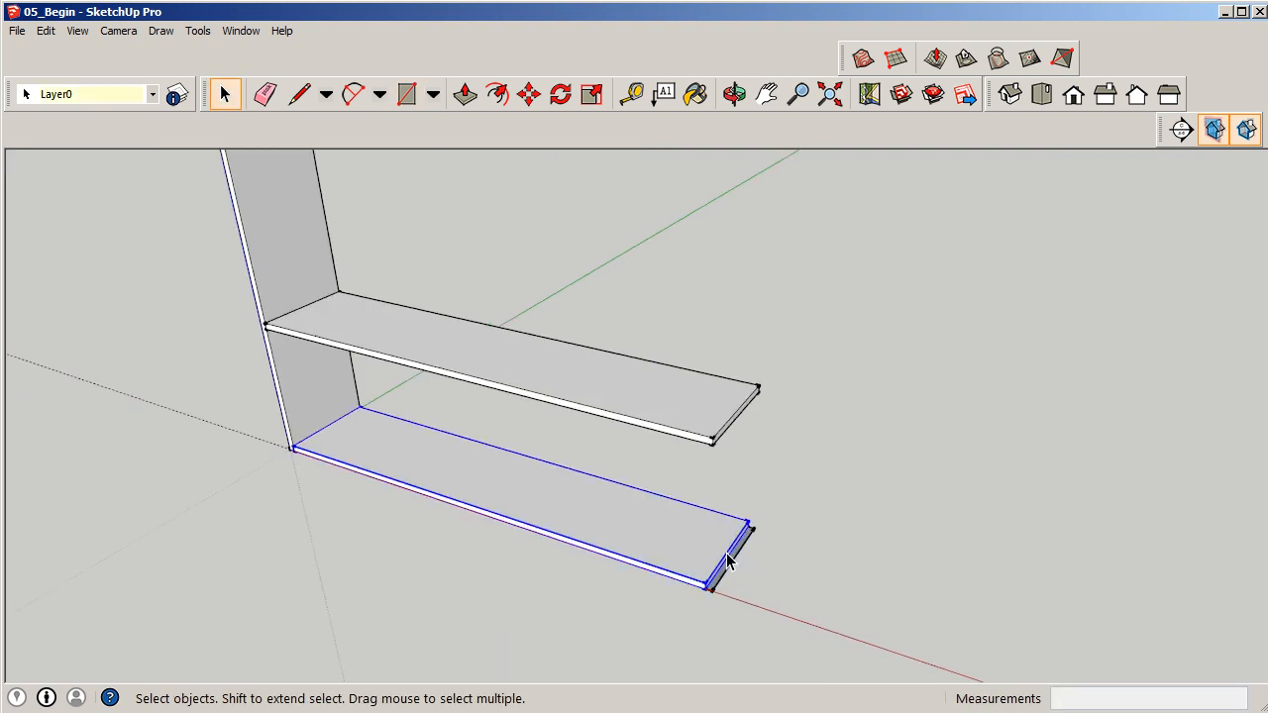
pyautogui.scroll(6, 727, 556)
pyautogui.click(733, 570)
pyautogui.doubleClick(733, 572)
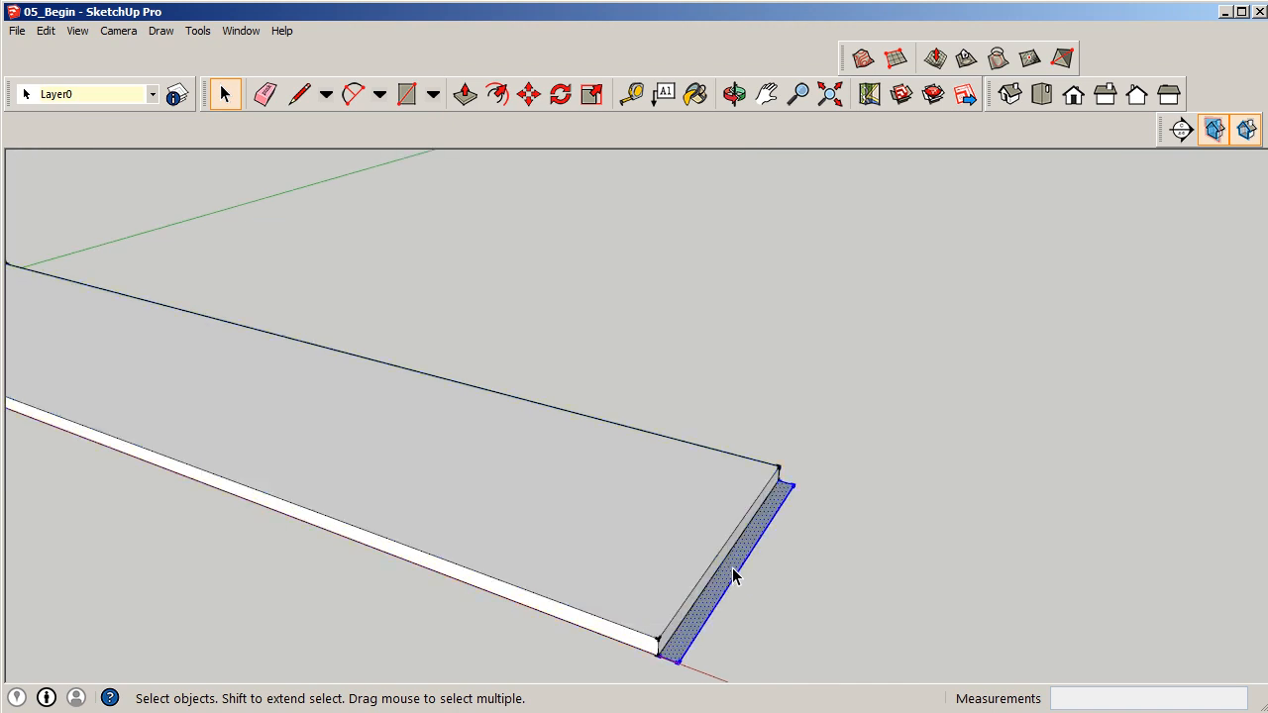
pyautogui.press('g')
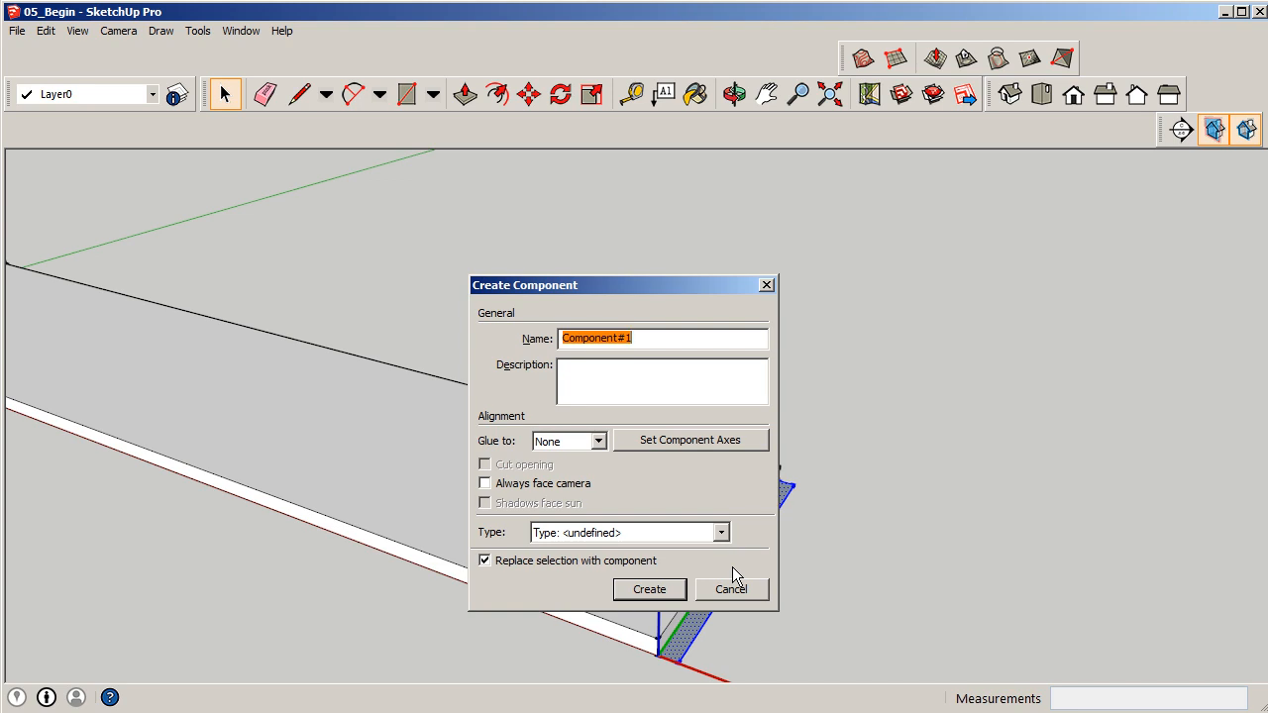
pyautogui.write('Right')
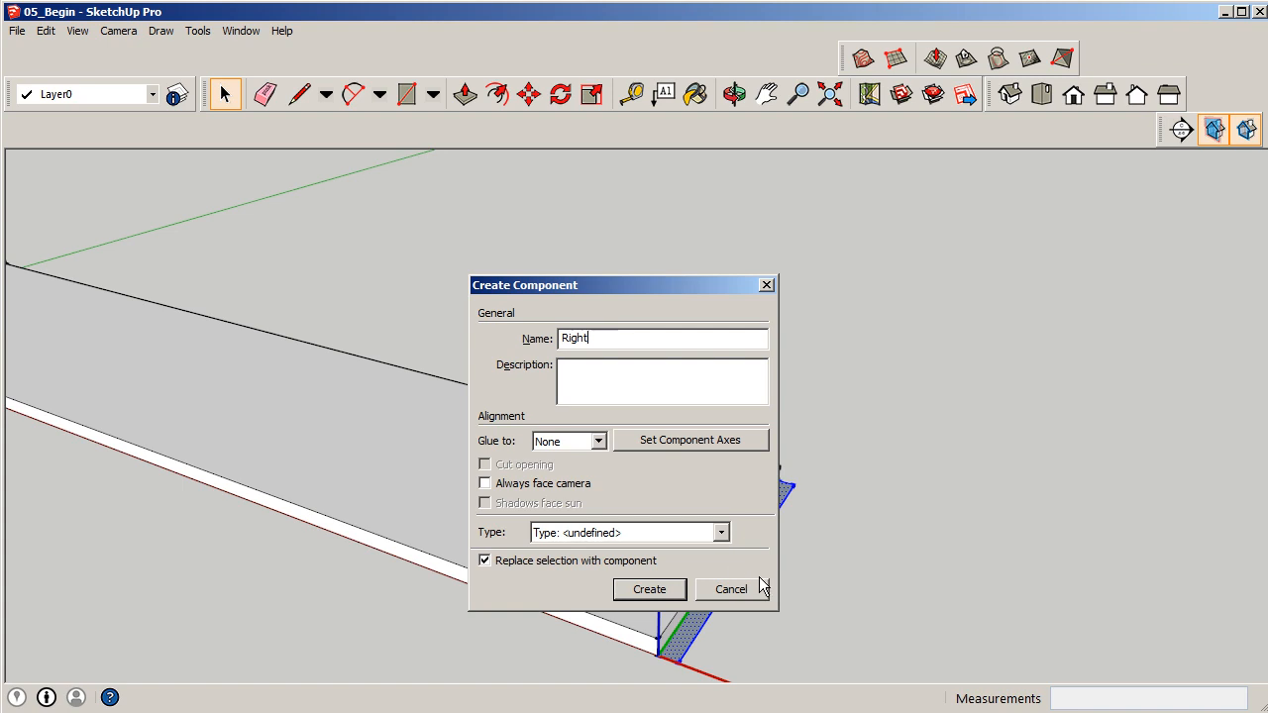
pyautogui.click(670, 601)
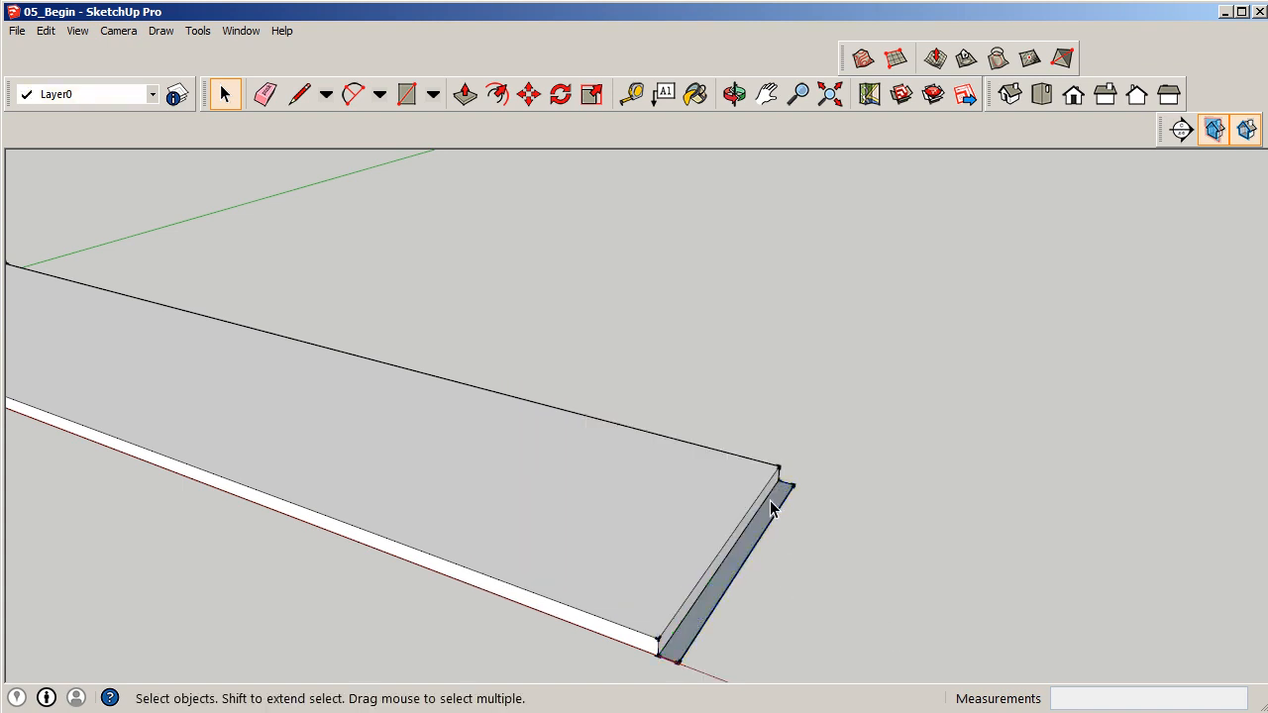
# Inside the Right component, pull the rectangle's face up 5' to form the bookcase's right side panel
pyautogui.scroll(-10, 774, 505)
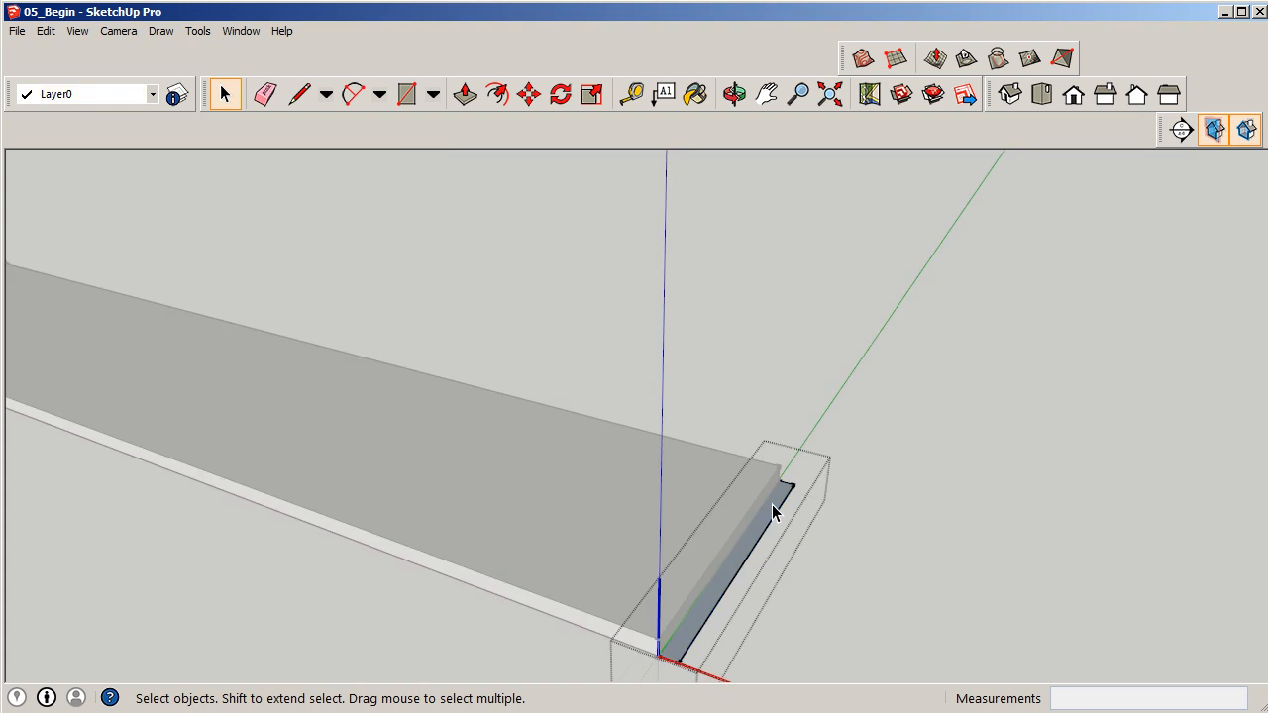
pyautogui.scroll(5, 830, 551)
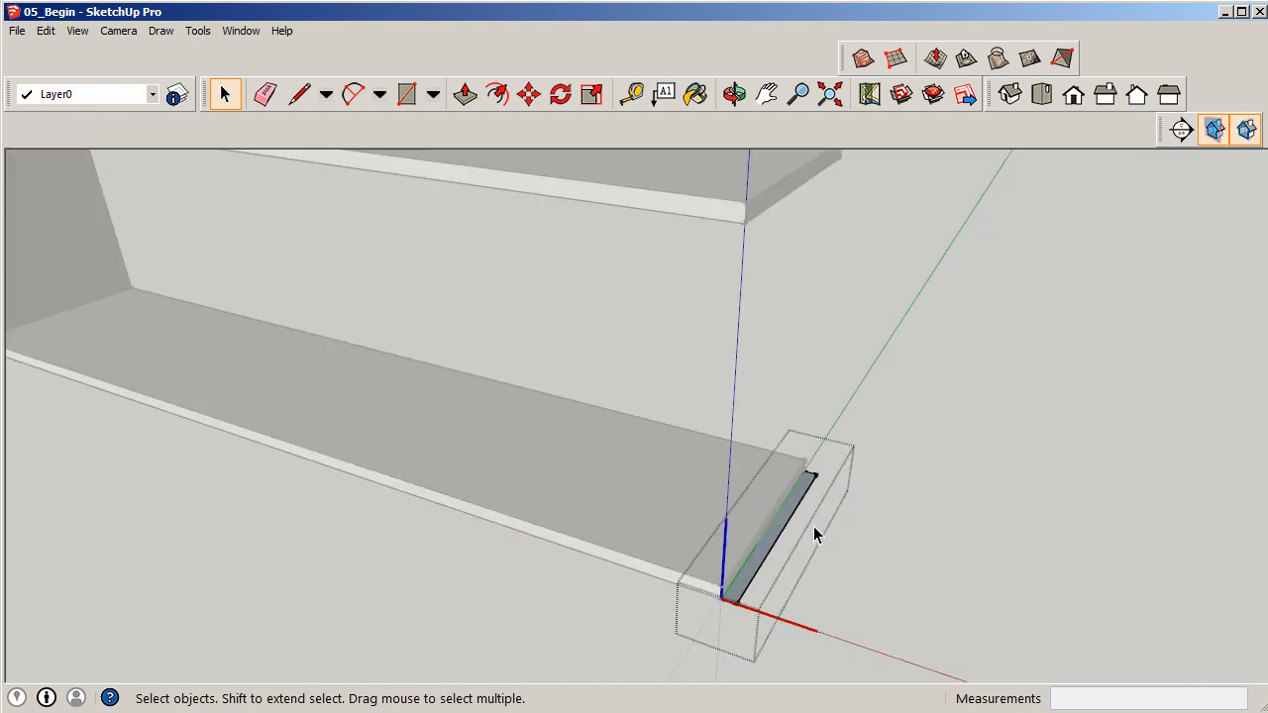
pyautogui.click(464, 94)
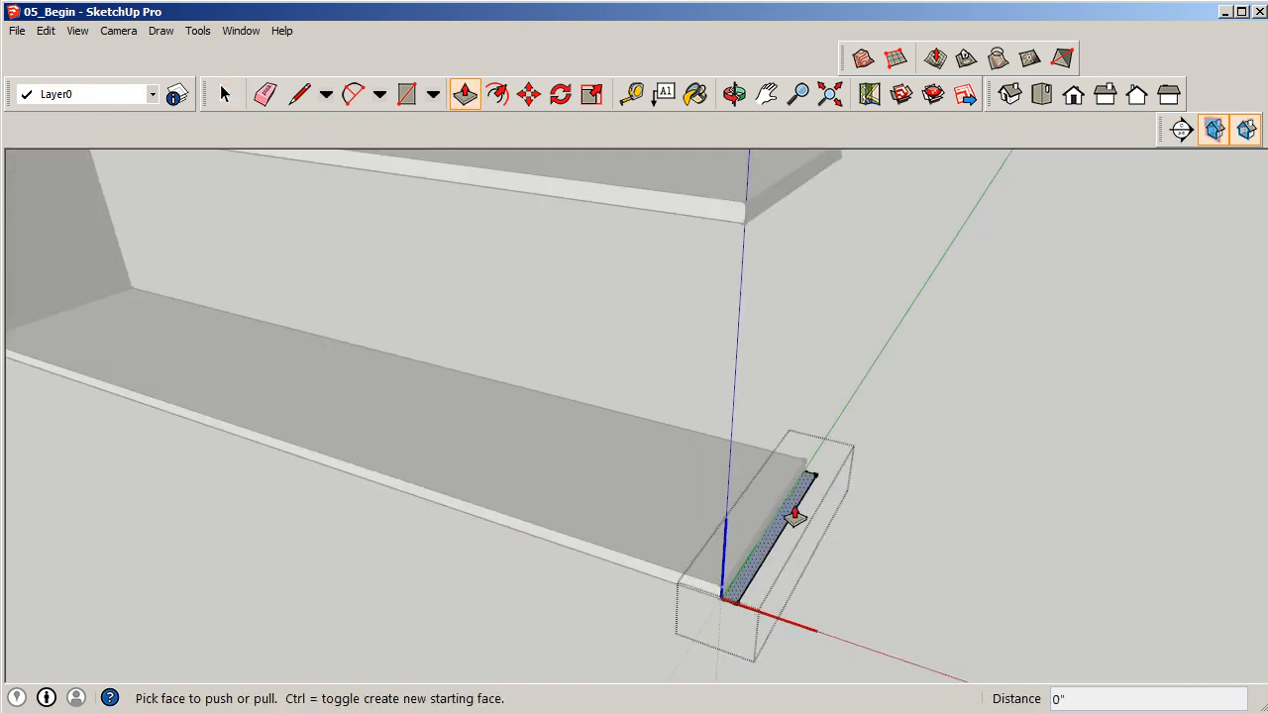
pyautogui.moveTo(794, 516); pyautogui.dragTo(788, 397)
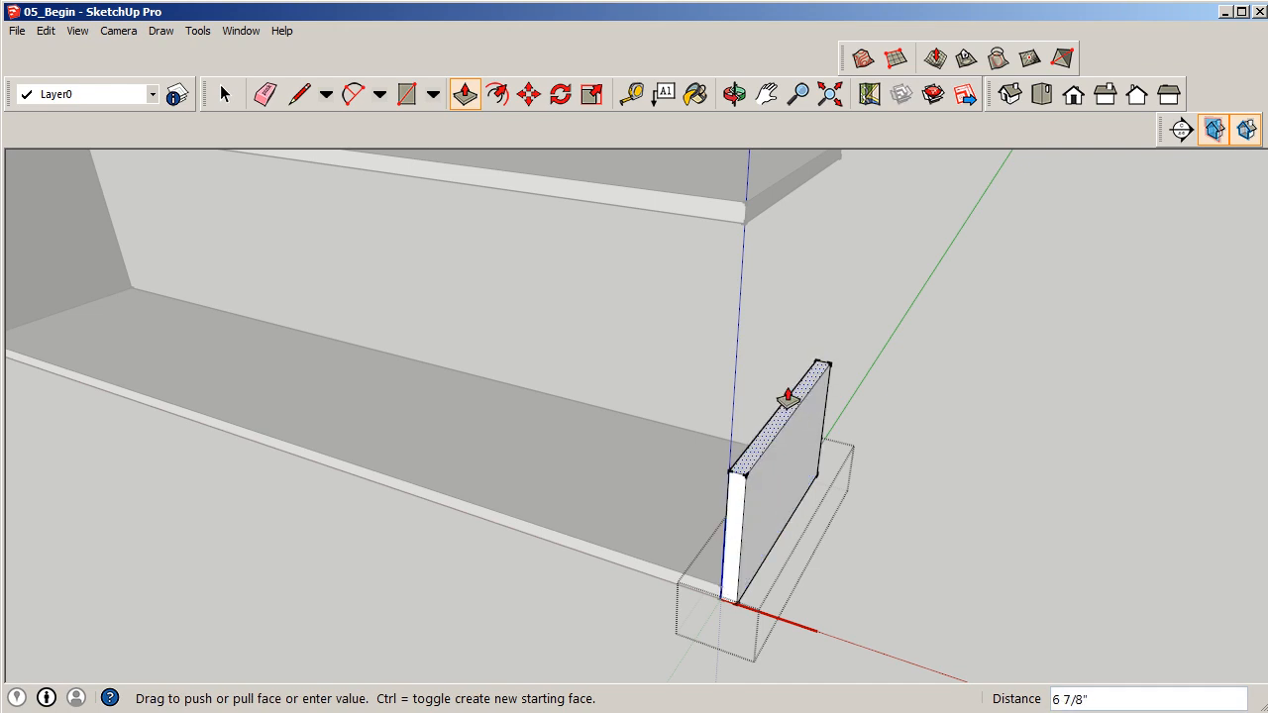
pyautogui.write("5'")
pyautogui.press('Return')
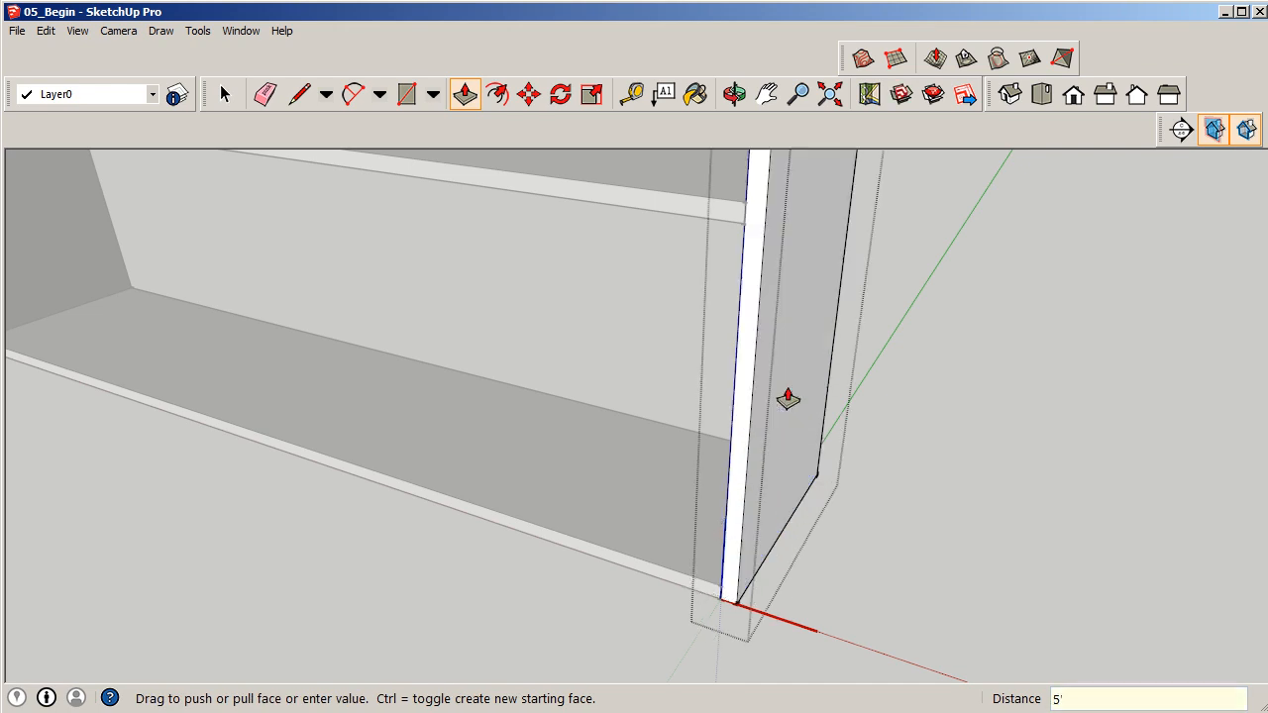
pyautogui.scroll(-2, 647, 410)
pyautogui.click(226, 94)
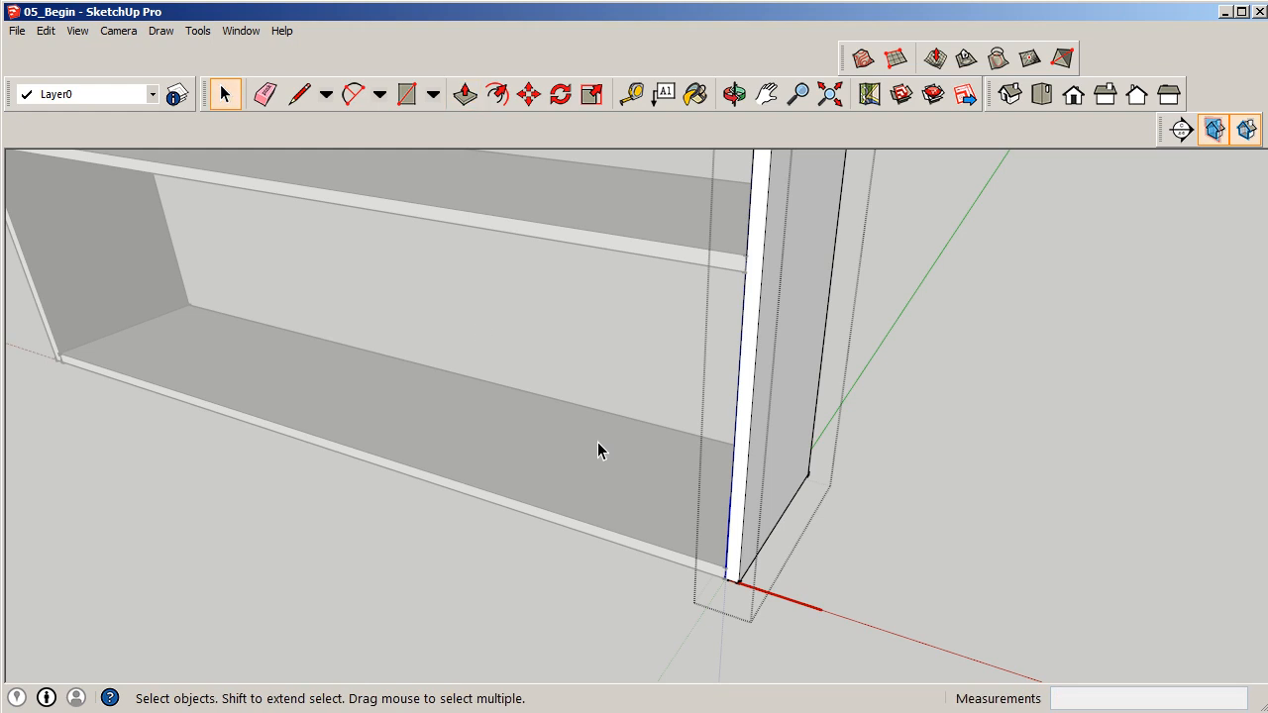
# Open the dynamic component attributes of the right side panel and add the X, Y and Z position attributes
pyautogui.scroll(-5, 599, 443)
pyautogui.click(687, 485)
pyautogui.rightClick(679, 254)
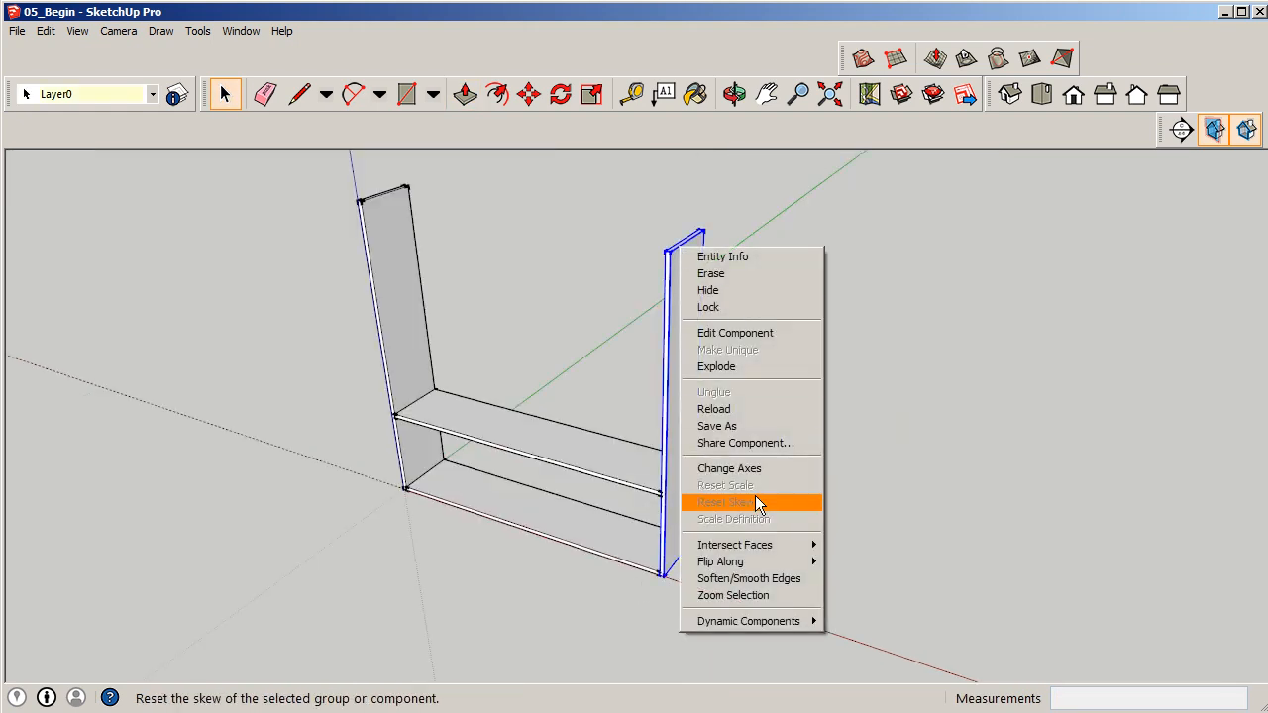
pyautogui.moveTo(796, 621)
pyautogui.click(881, 637)
pyautogui.moveTo(962, 61); pyautogui.dragTo(852, 28)
pyautogui.click(726, 159)
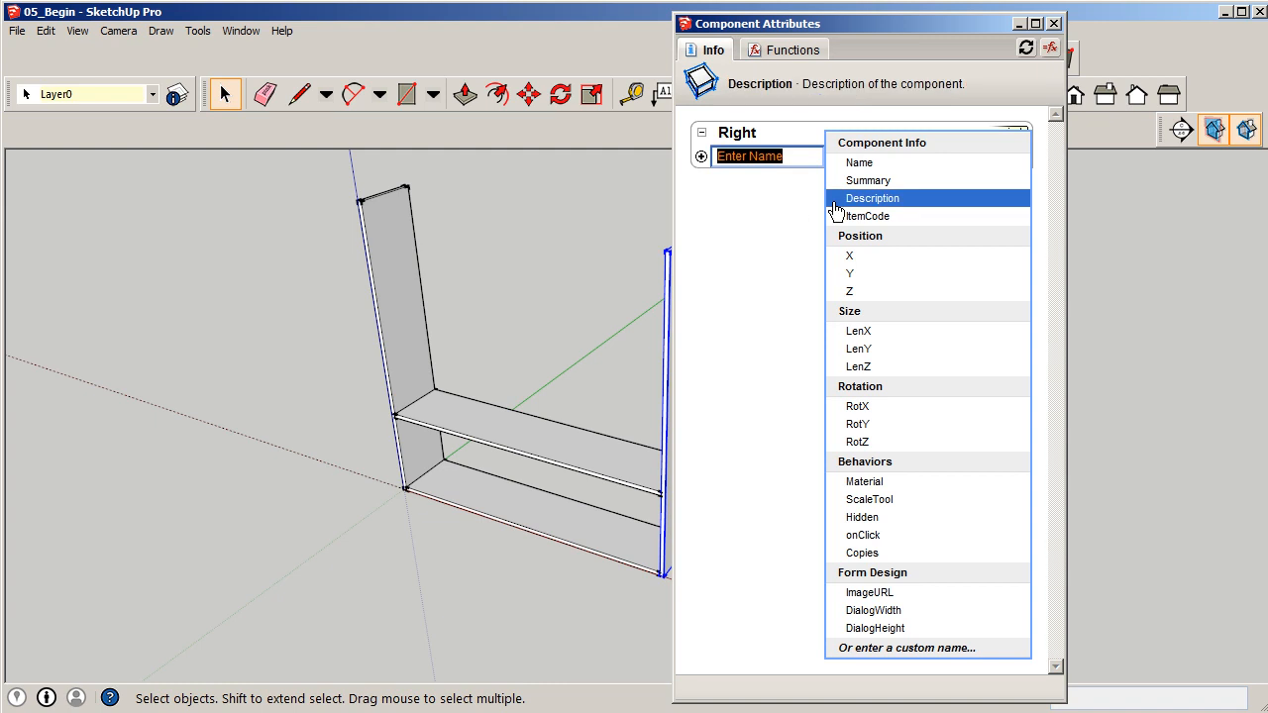
pyautogui.click(897, 239)
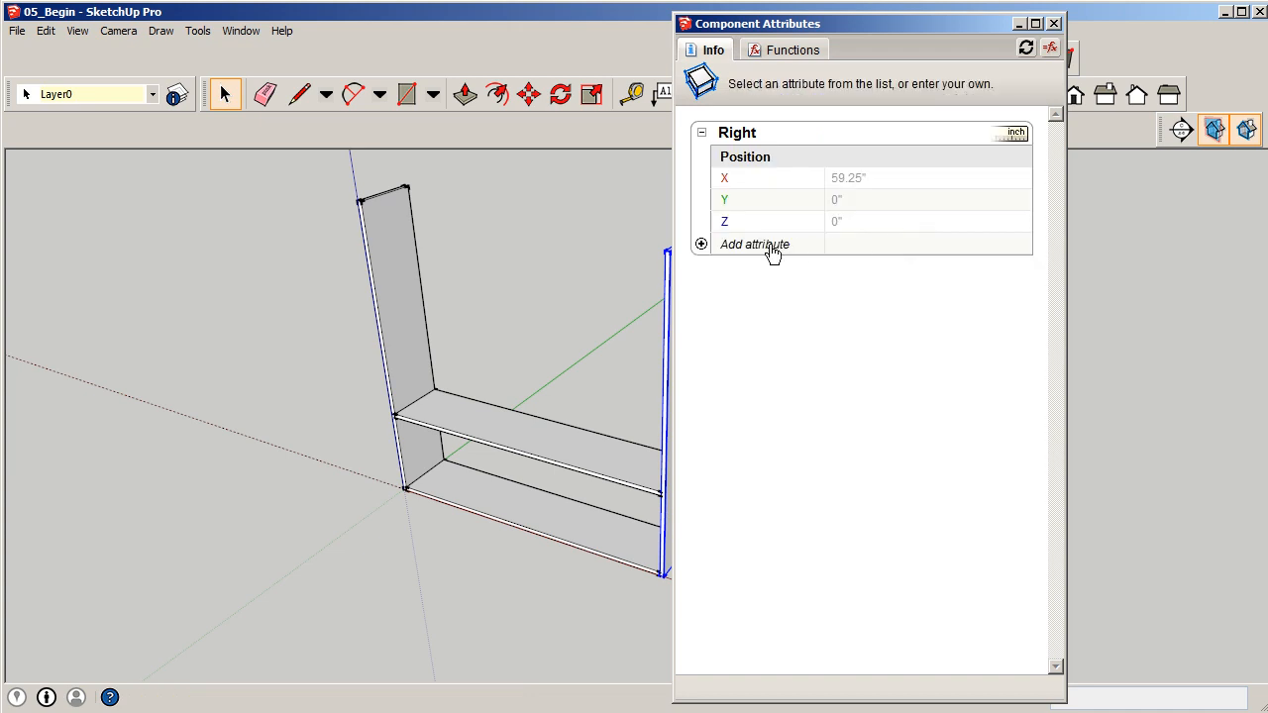
# Add the LenX, LenY and LenZ size attributes to the Right component, close its attributes and deselect the panel
pyautogui.click(769, 245)
pyautogui.click(882, 254)
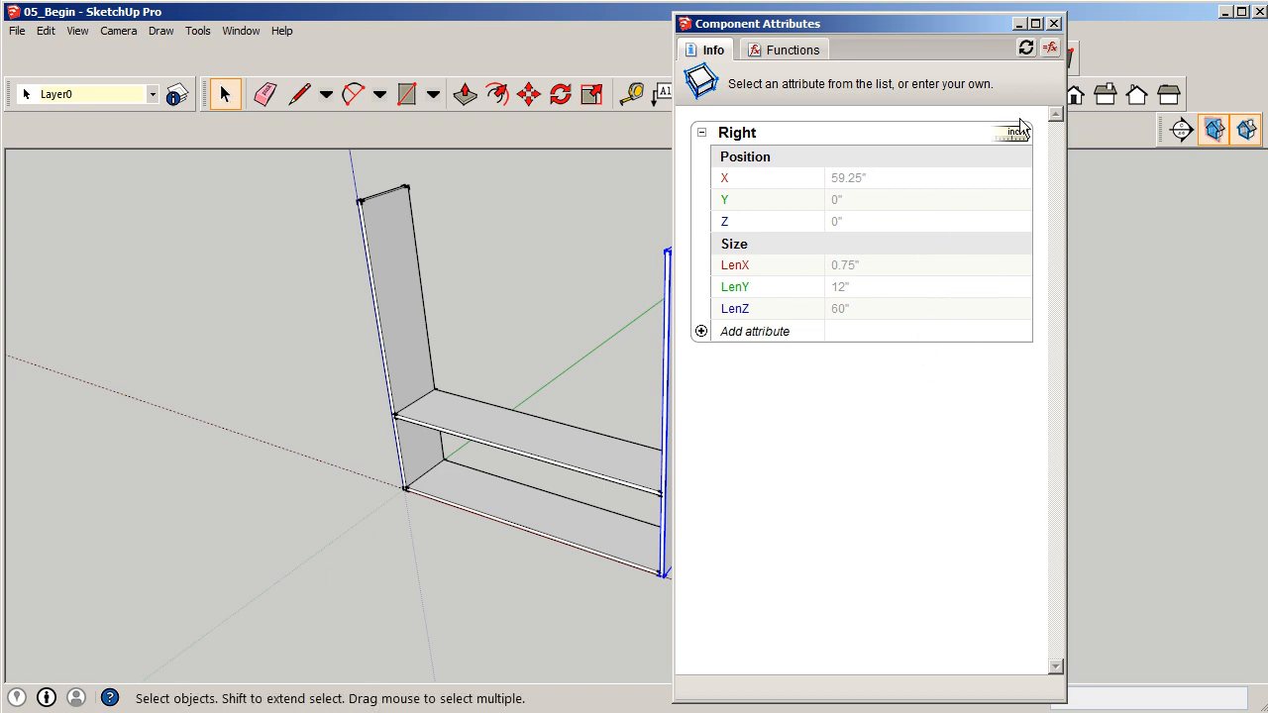
pyautogui.click(1054, 22)
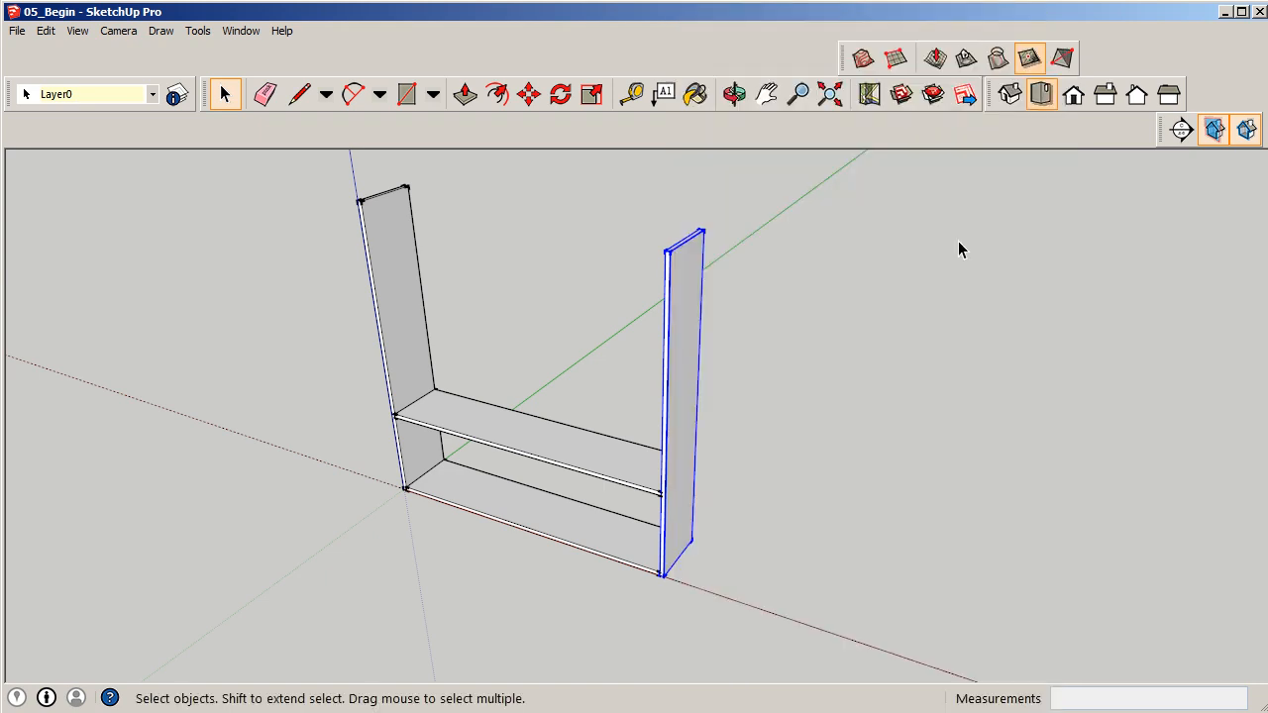
pyautogui.click(863, 302)
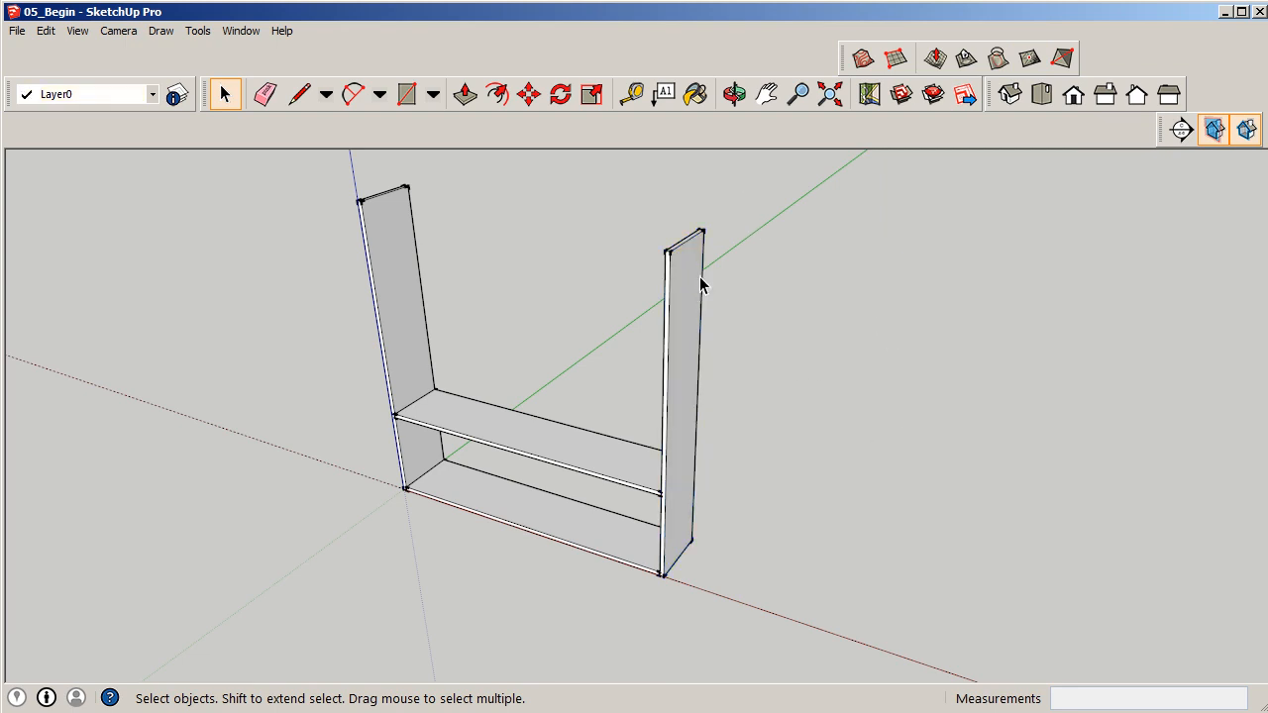
# Measure the bookcase's width along its front base from the lower left corner to the right panel with Tape Measure
pyautogui.click(632, 94)
pyautogui.scroll(3, 488, 504)
pyautogui.scroll(4, 406, 479)
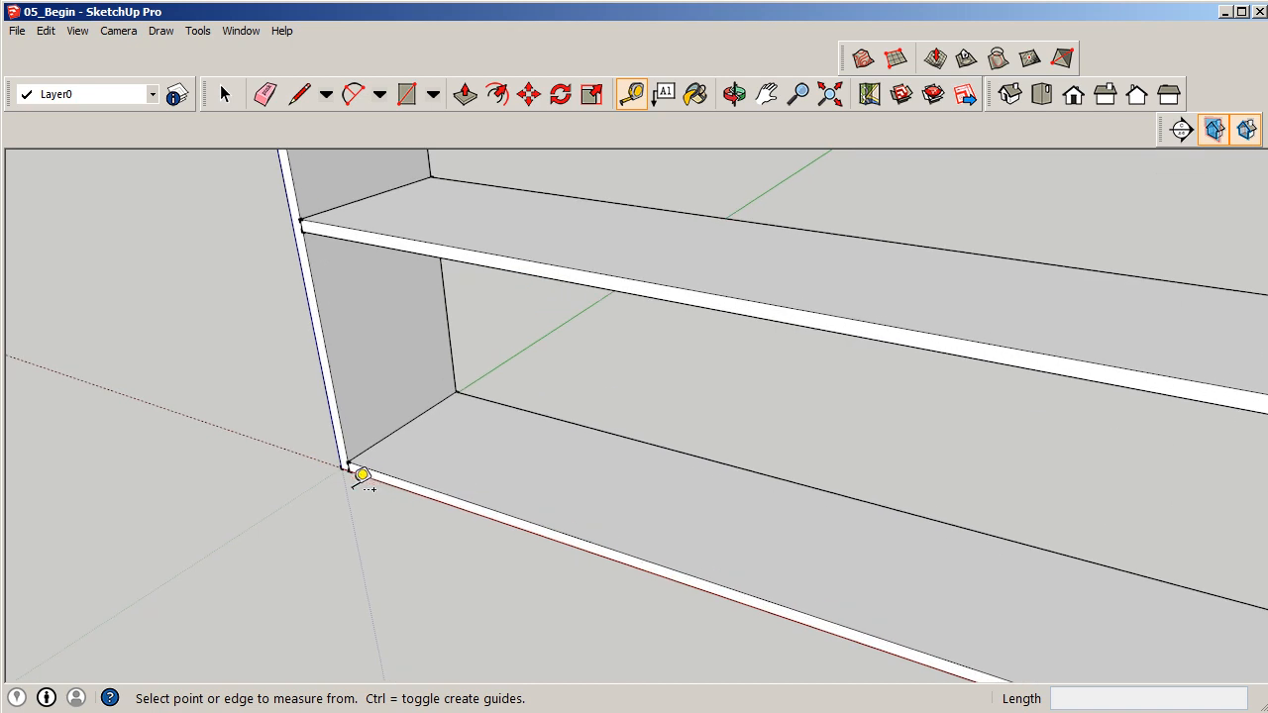
pyautogui.click(349, 460)
pyautogui.scroll(-5, 396, 495)
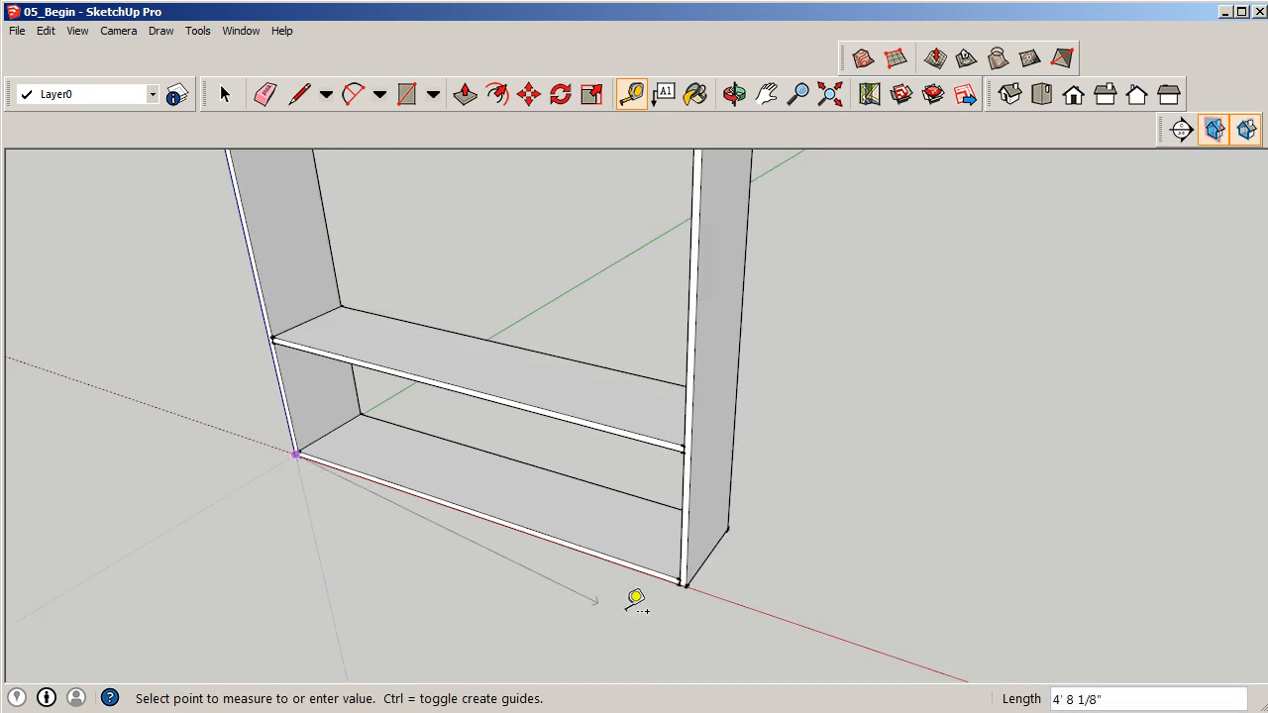
pyautogui.scroll(5, 710, 588)
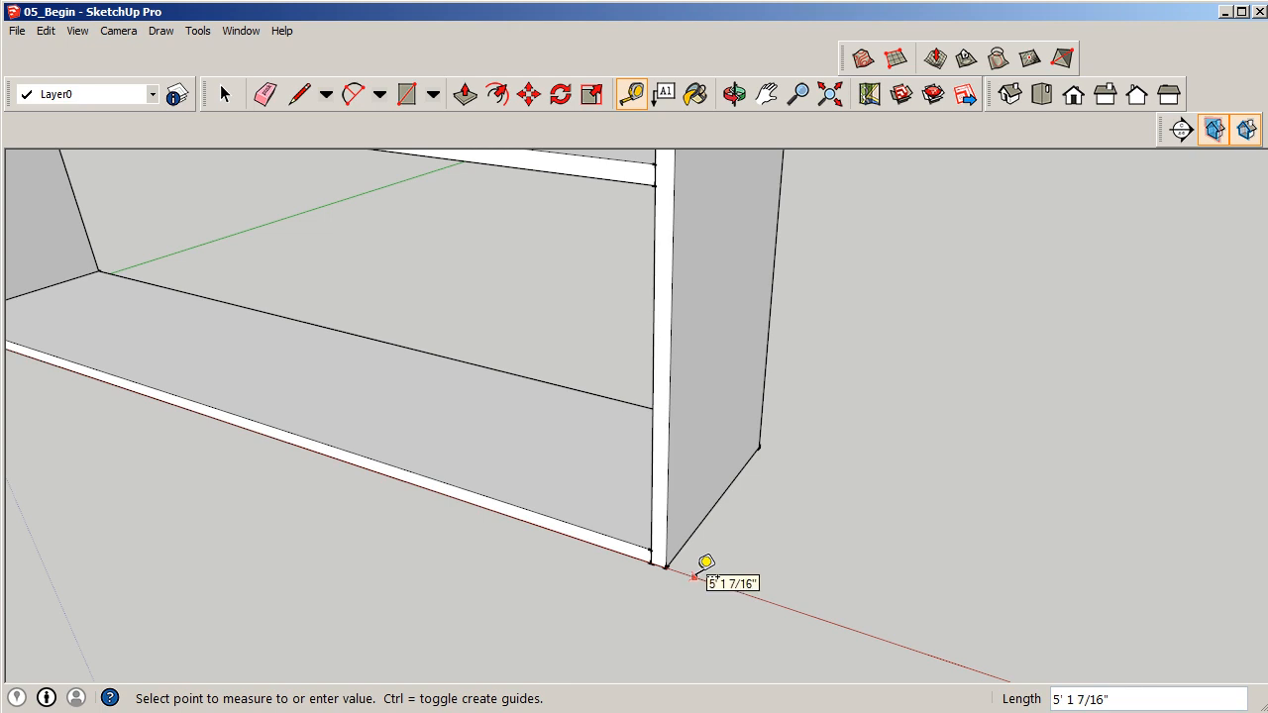
pyautogui.scroll(-2, 715, 565)
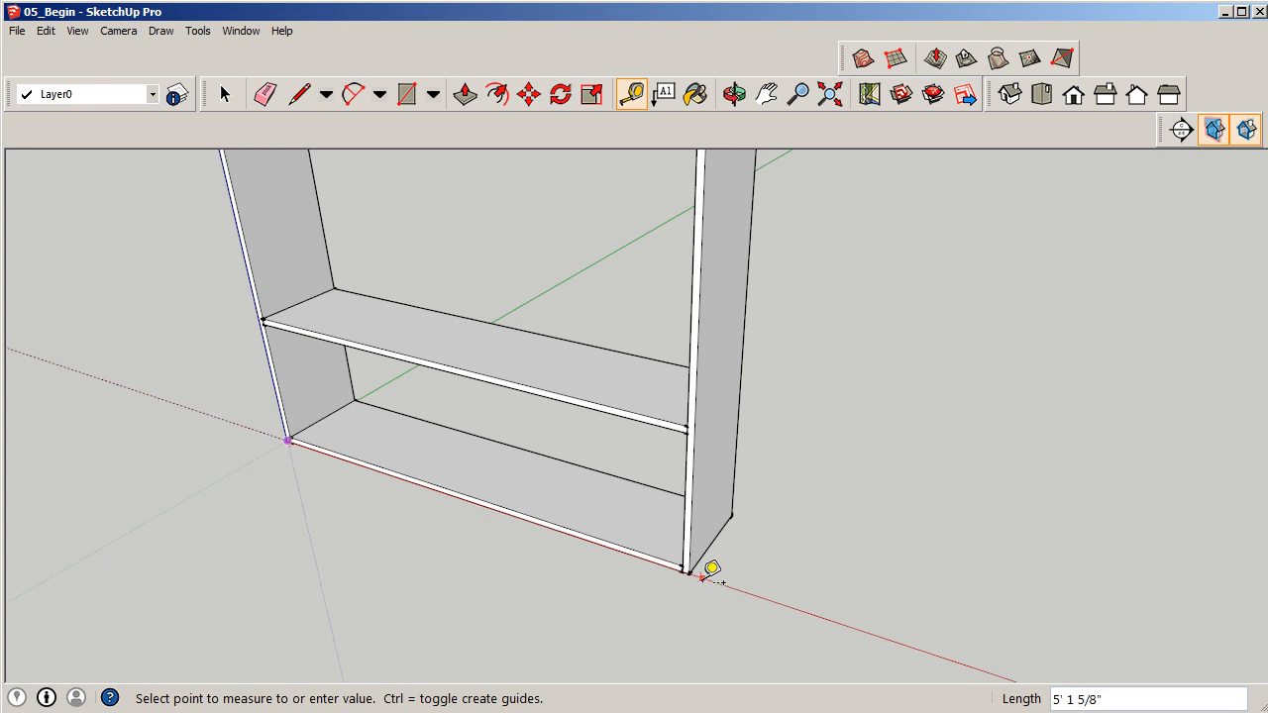
pyautogui.click(228, 93)
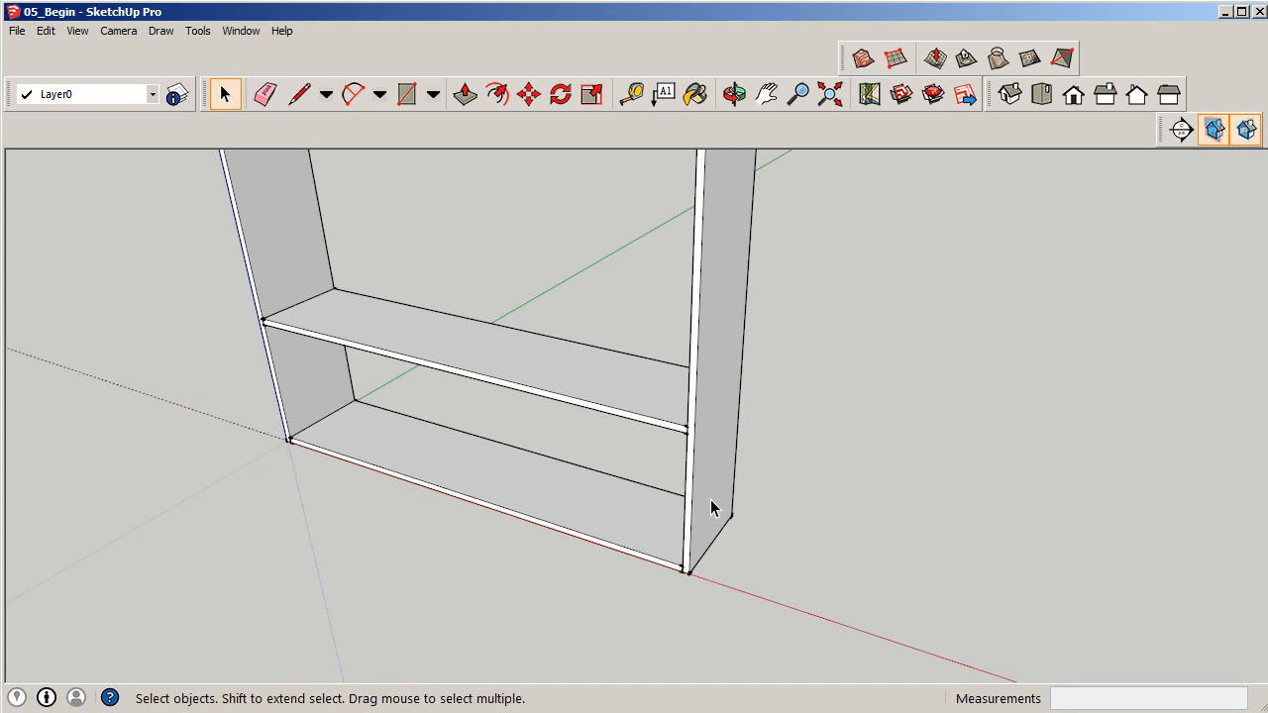
# Draw a rectangle of about 4' 10 1/2" by 1' between the inner top corners of the two side panels
pyautogui.moveTo(676, 572)
pyautogui.mouseDown(button='middle')
pyautogui.moveTo(731, 551)
pyautogui.moveTo(659, 537)
pyautogui.moveTo(682, 580)
pyautogui.mouseUp(button='middle')
pyautogui.moveTo(605, 331); pyautogui.dragTo(515, 287, button='middle')
pyautogui.click(406, 95)
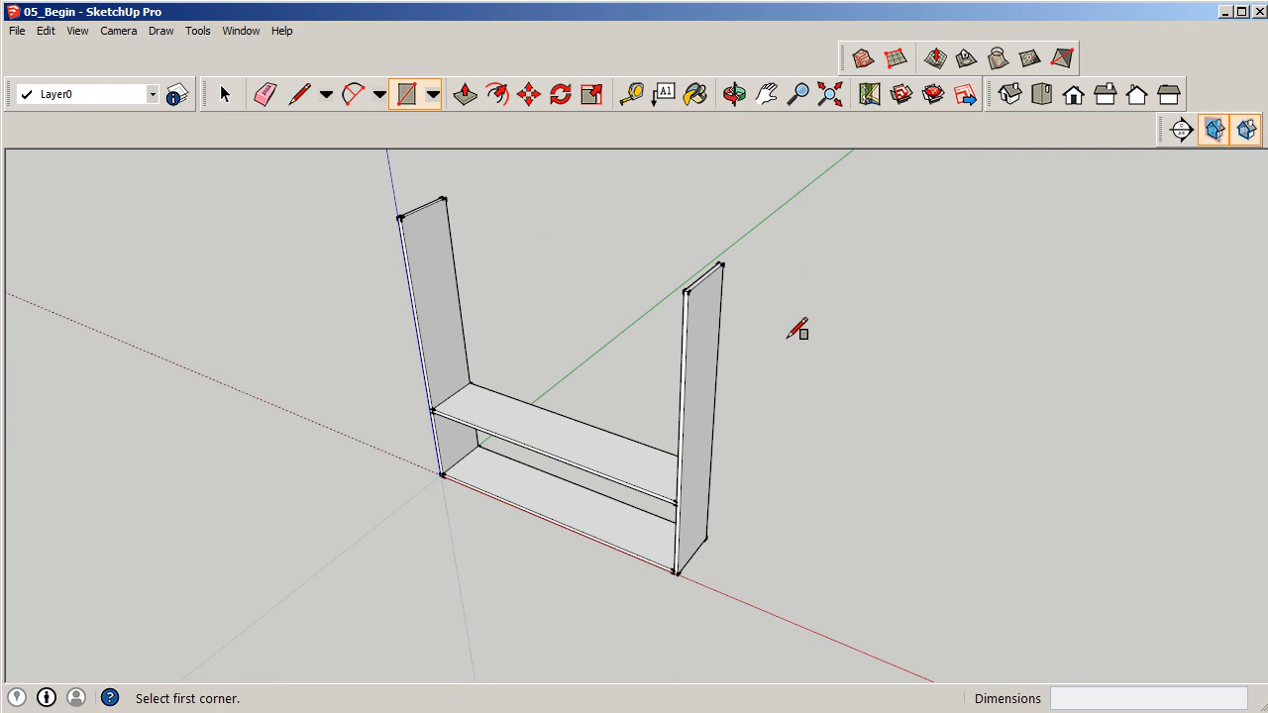
pyautogui.moveTo(444, 198)
pyautogui.mouseDown(button='middle')
pyautogui.moveTo(451, 206)
pyautogui.moveTo(433, 204)
pyautogui.mouseUp(button='middle')
pyautogui.scroll(4, 410, 210)
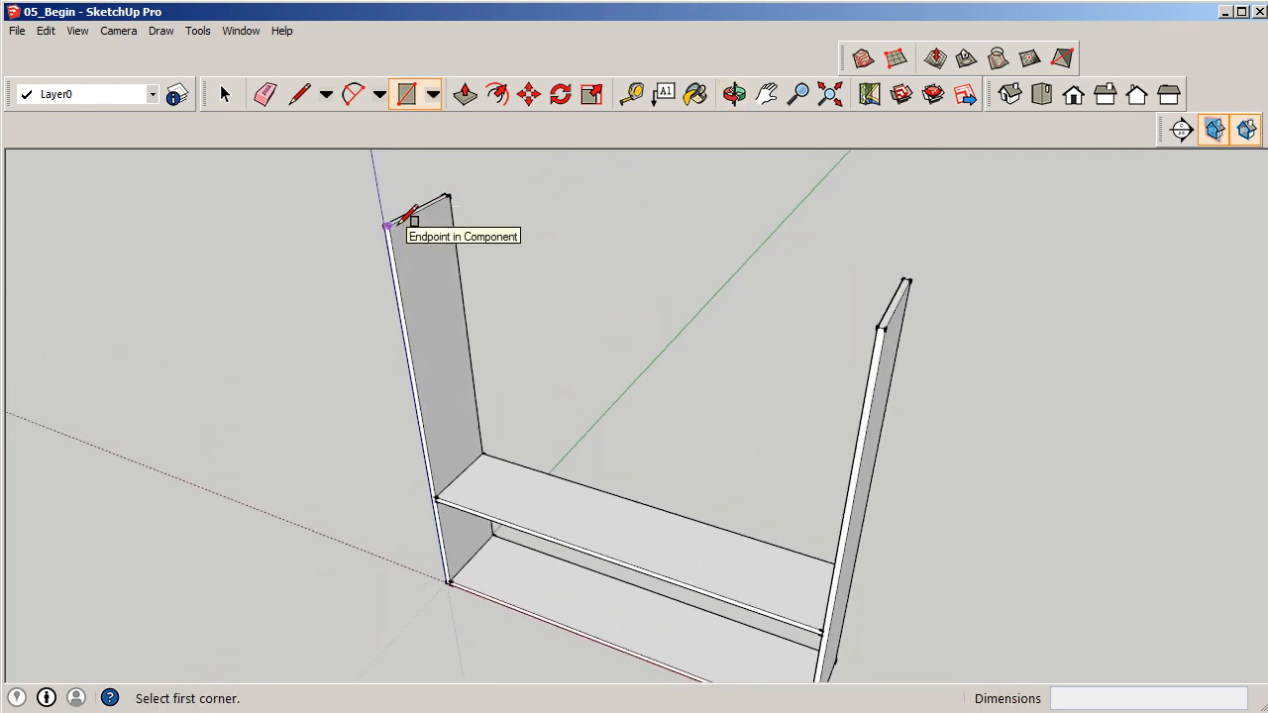
pyautogui.scroll(1, 404, 222)
pyautogui.click(389, 224)
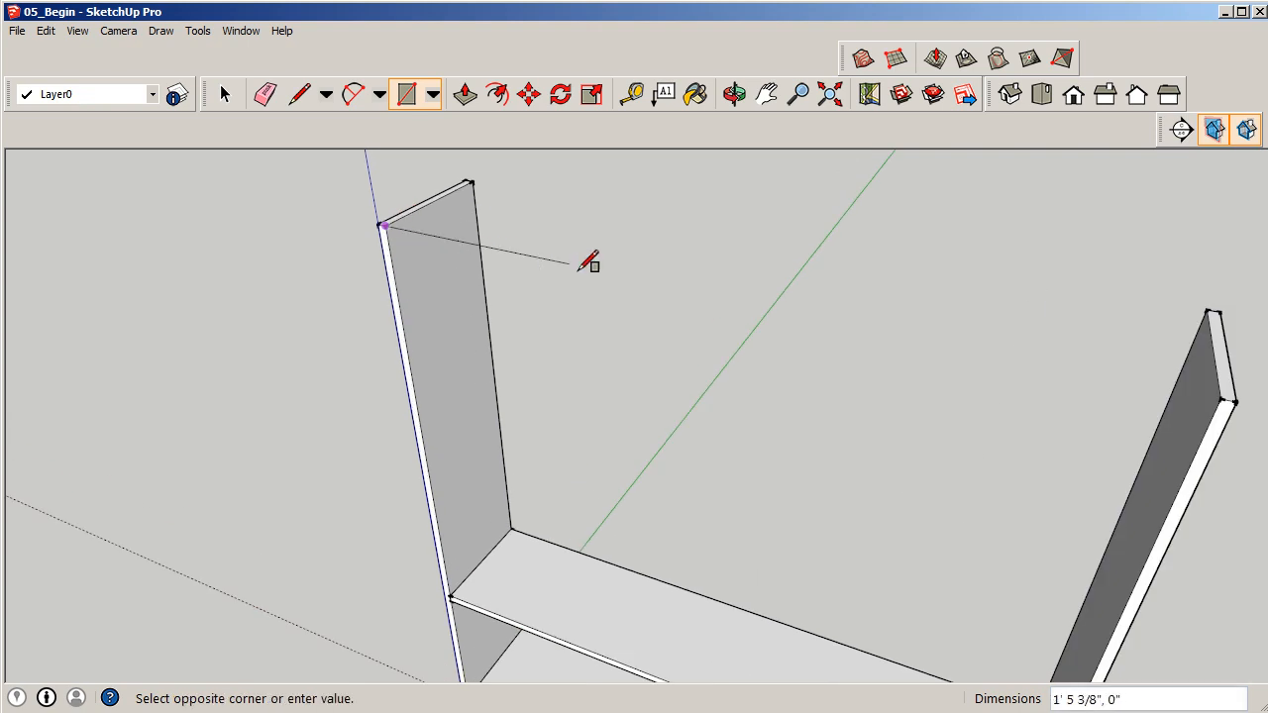
pyautogui.click(1208, 312)
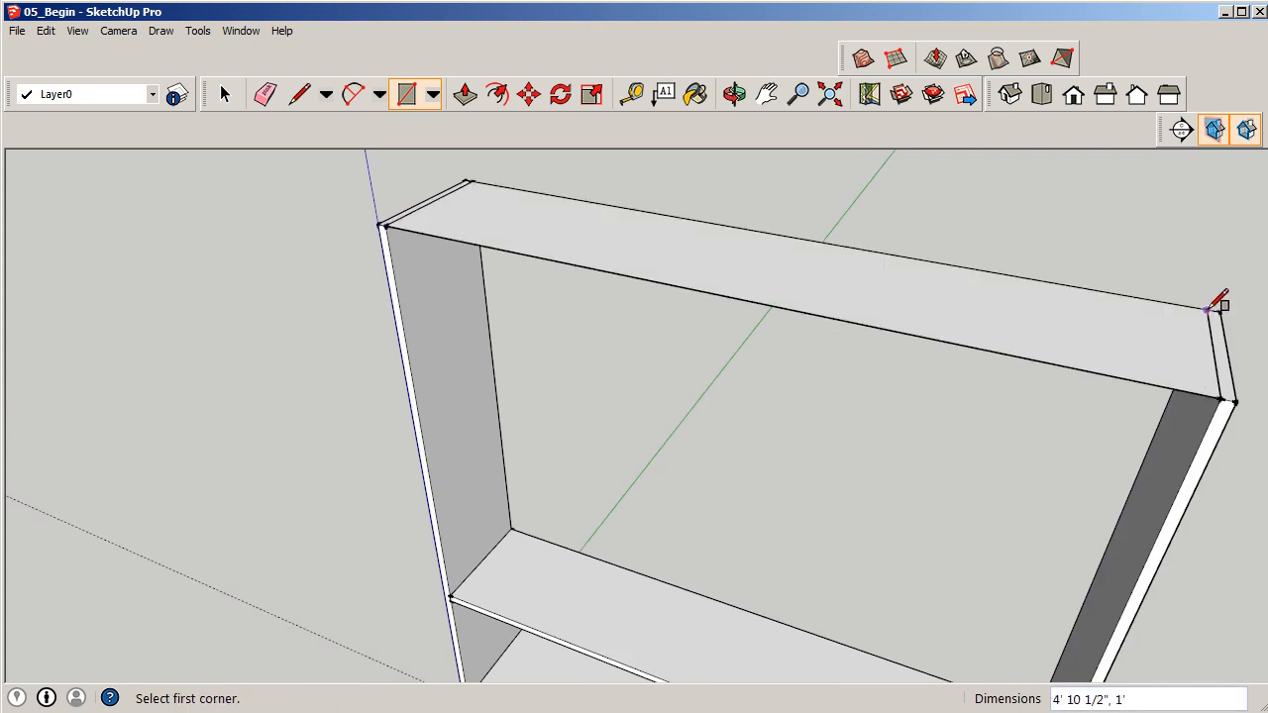
# Make the rectangle spanning the side panels' upper ends into a component named Top
pyautogui.click(224, 95)
pyautogui.click(584, 237)
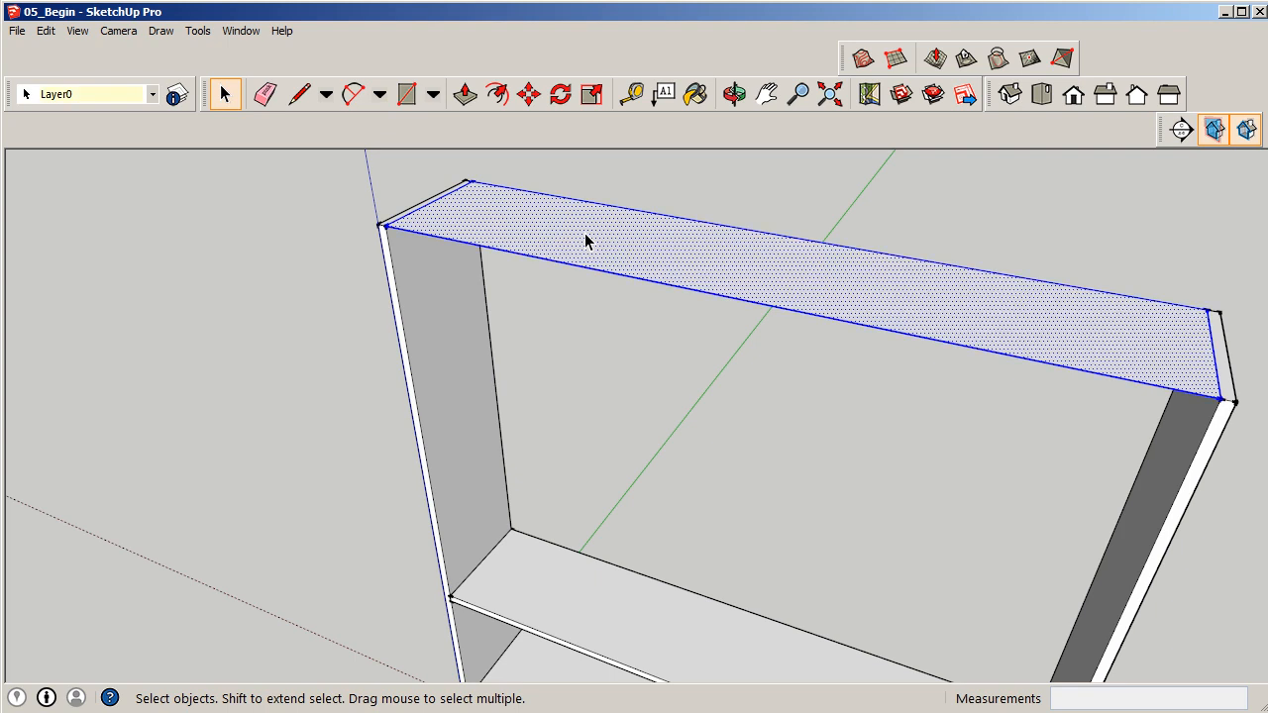
pyautogui.press('g')
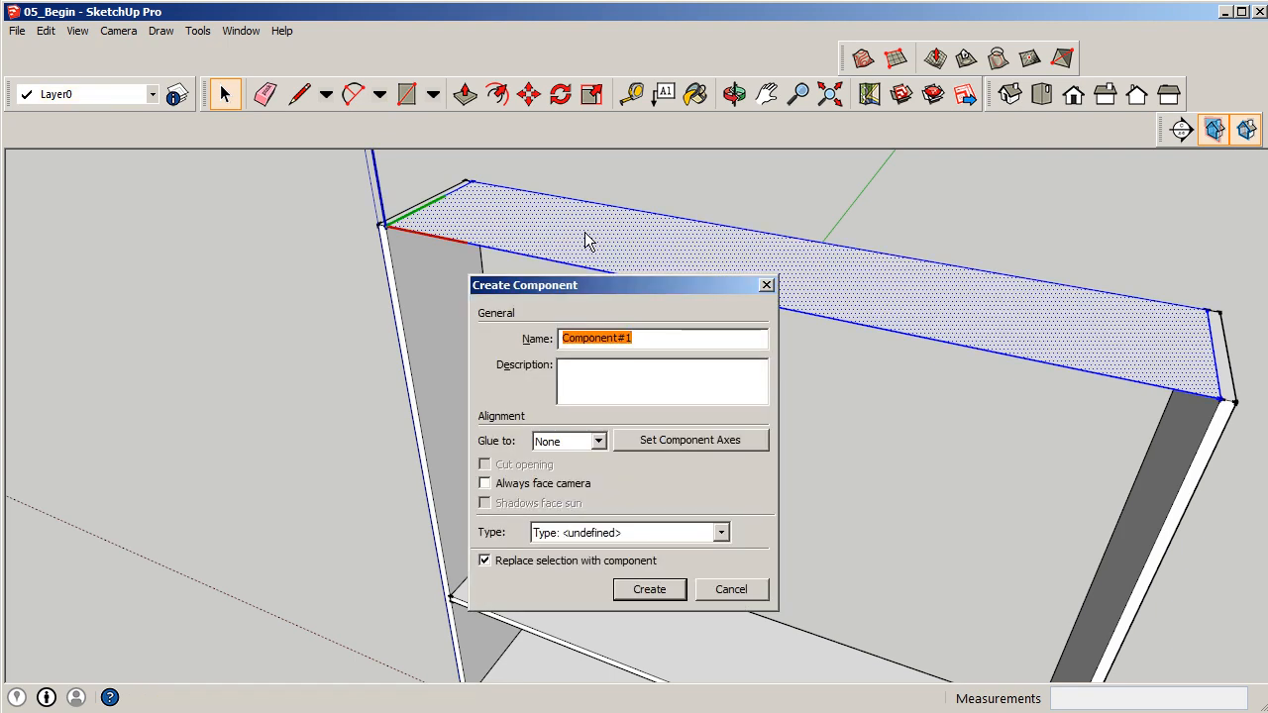
pyautogui.write('Top')
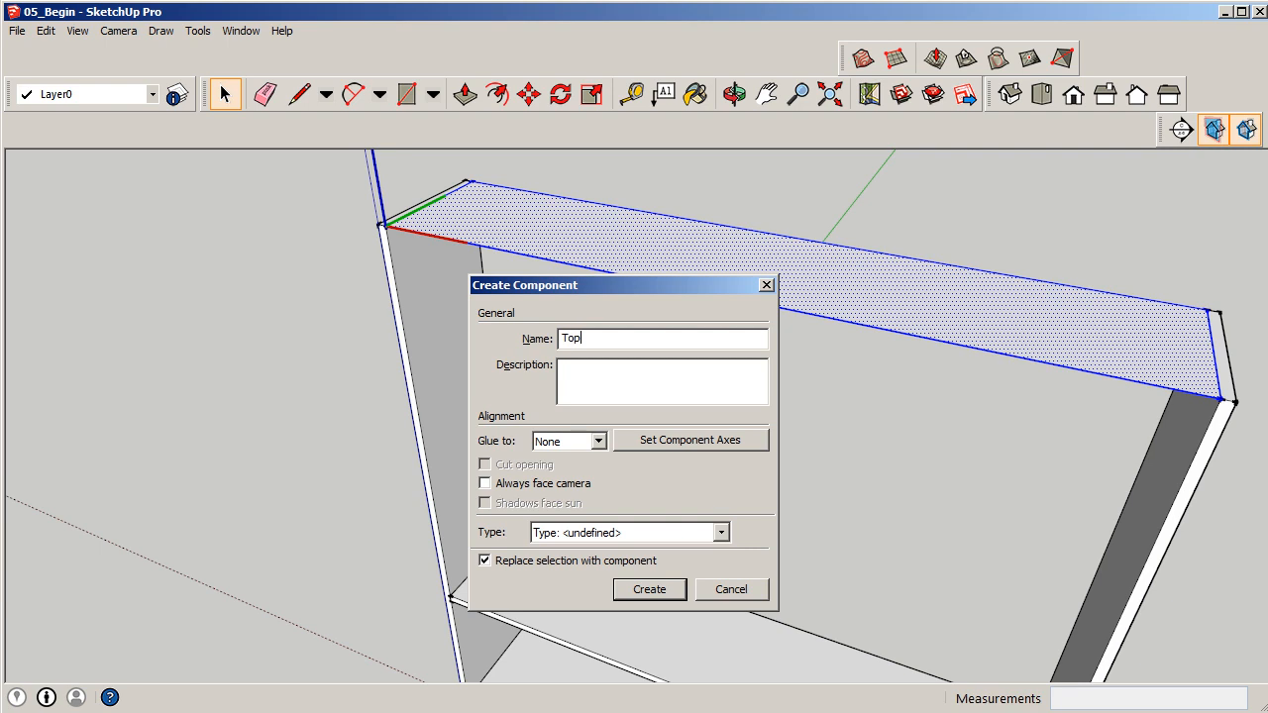
pyautogui.click(672, 589)
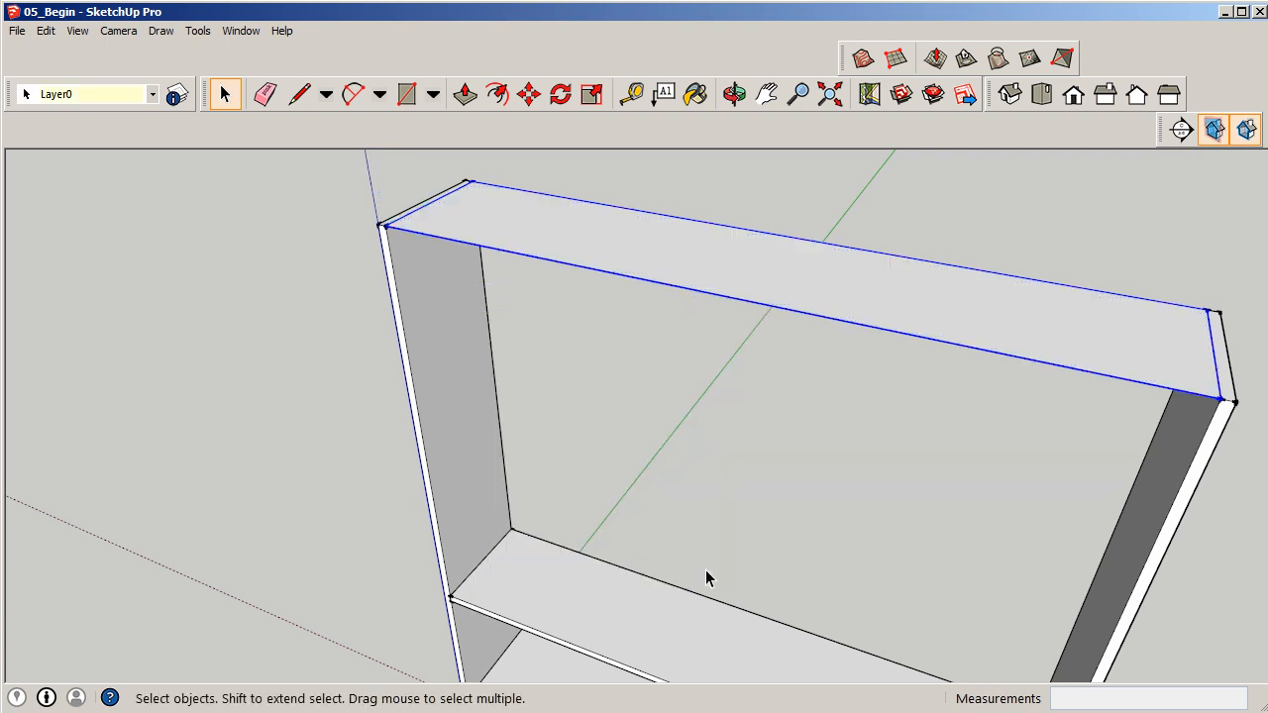
# Extrude the Top component's face 0.75" downward with Push/Pull, working inside the component, and leave its editing
pyautogui.doubleClick(605, 236)
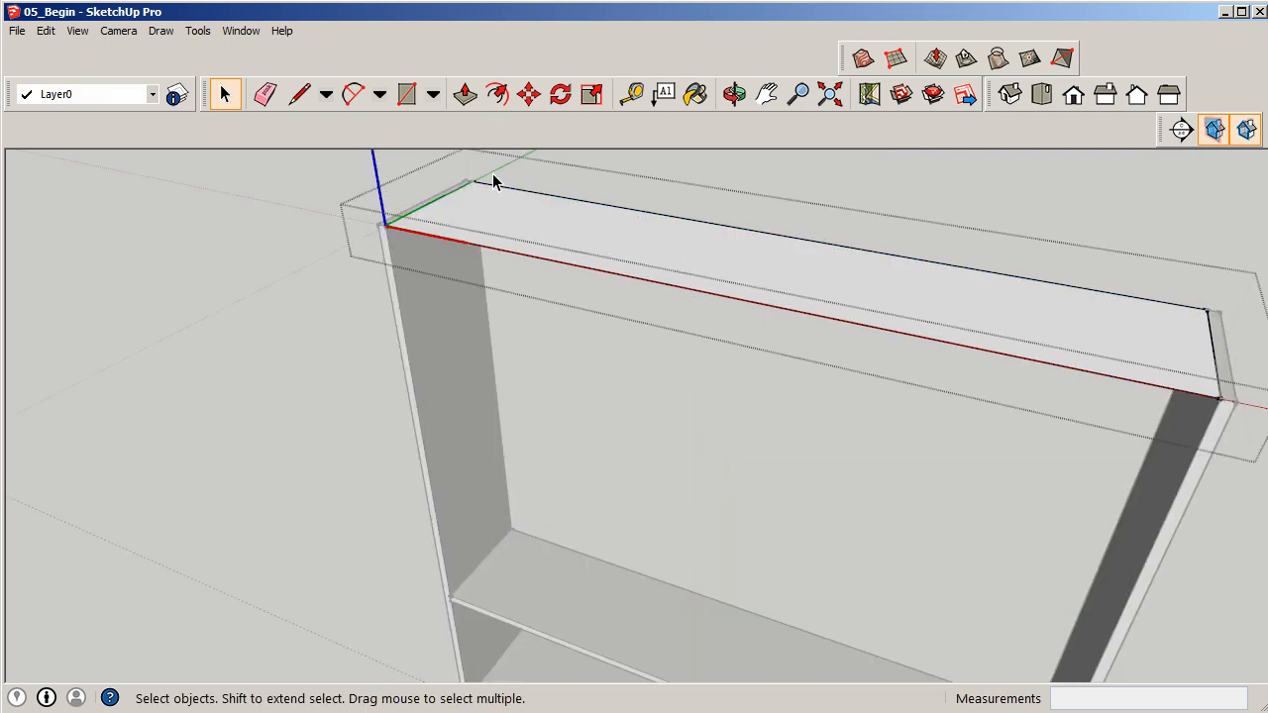
pyautogui.click(465, 94)
pyautogui.click(548, 241)
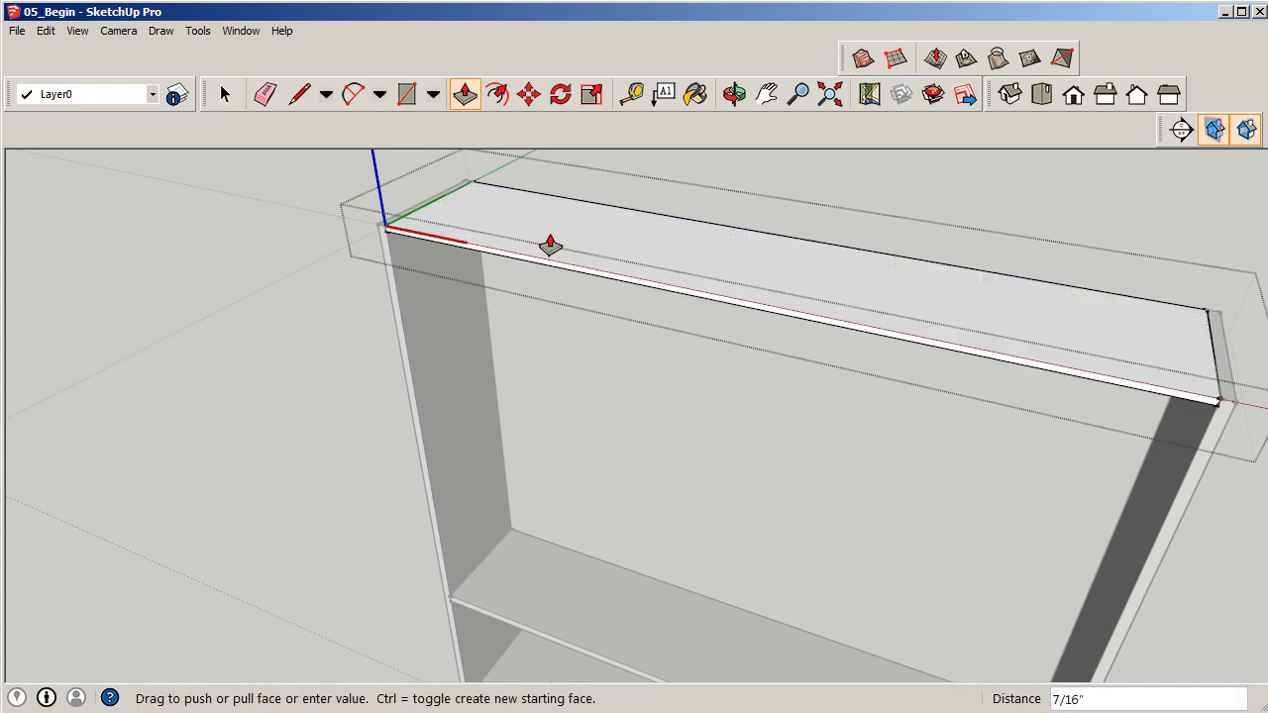
pyautogui.write('.75')
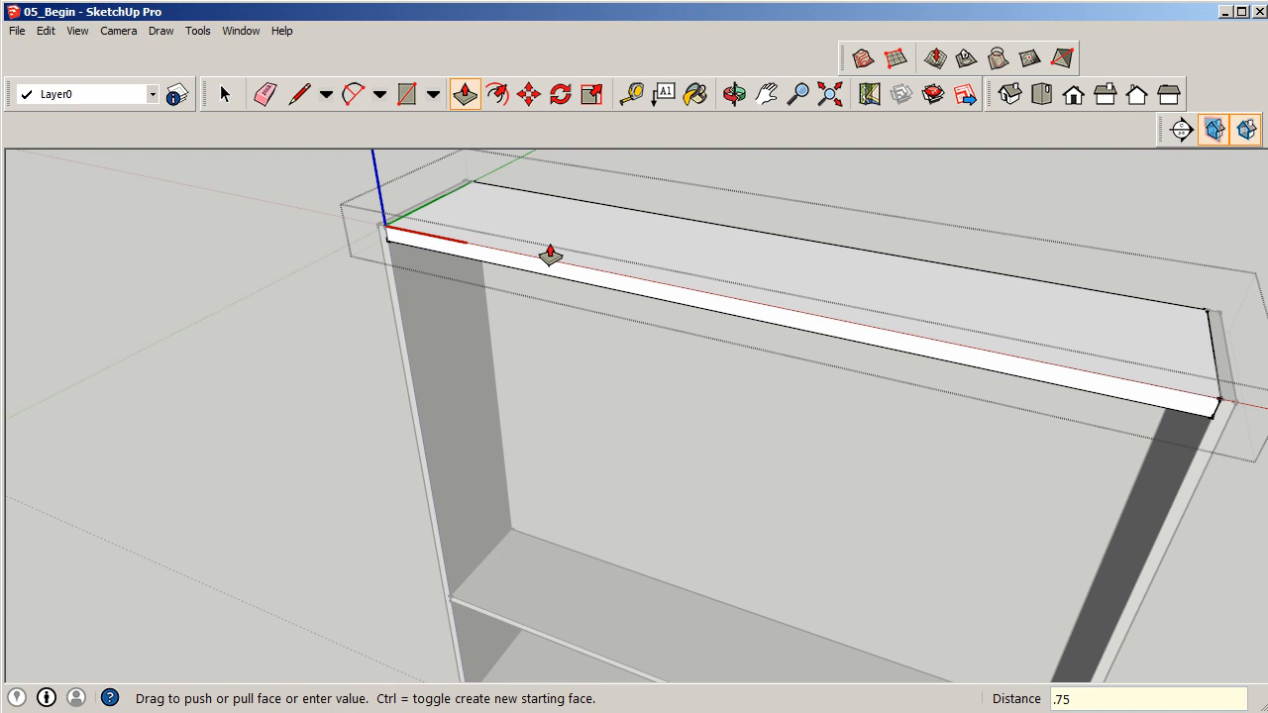
pyautogui.press('Return')
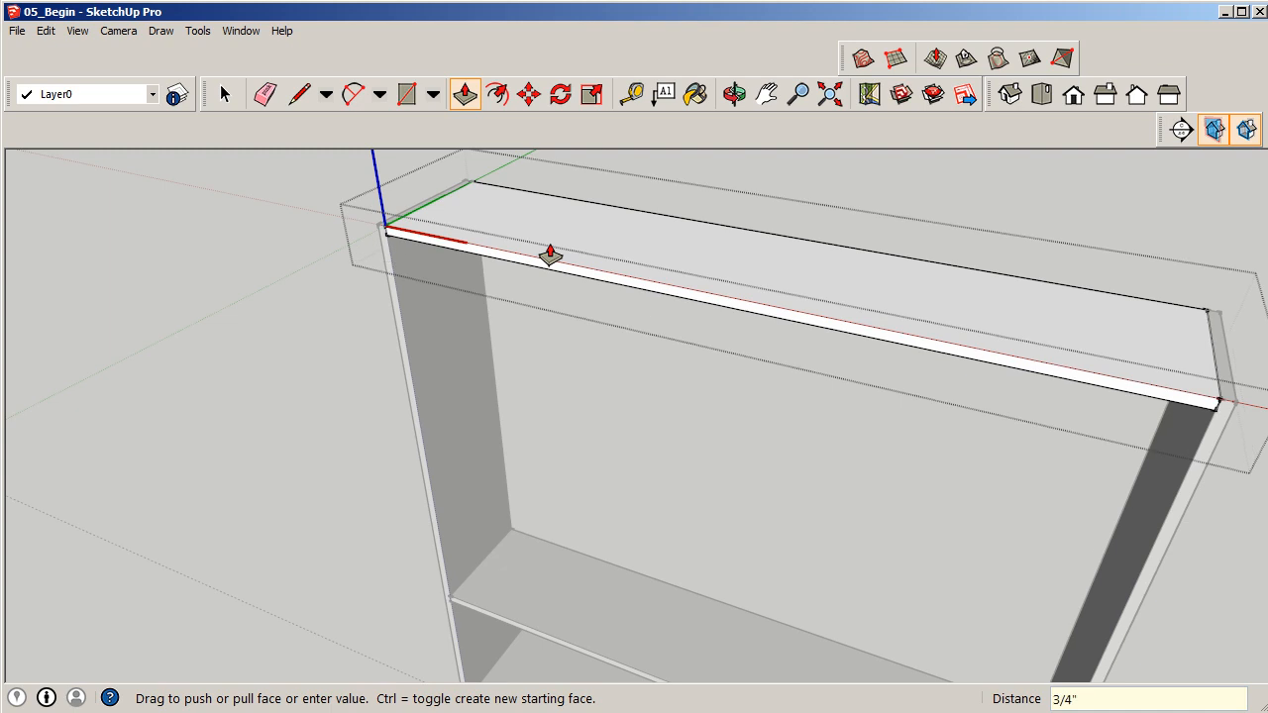
pyautogui.click(227, 97)
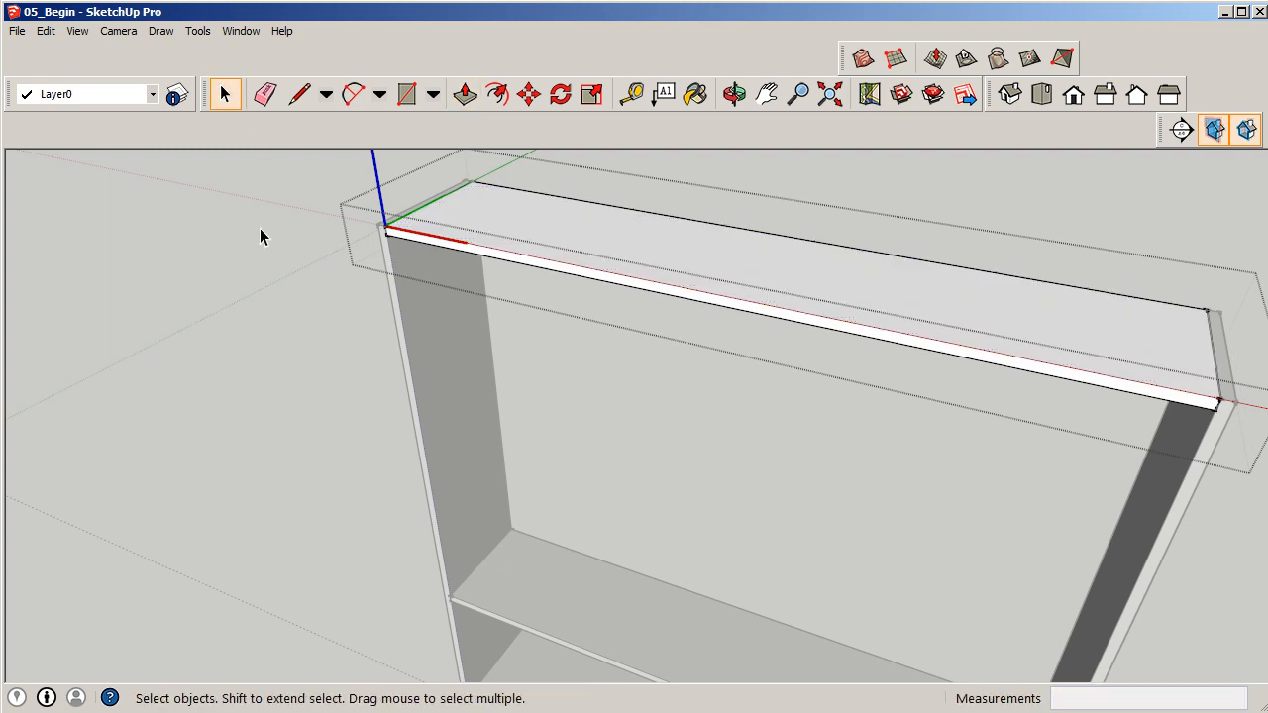
pyautogui.click(256, 281)
# Draw a 5' by 0.25" rectangle on the ground along the rear base of the bookcase, starting at the rear corner on the green axis
pyautogui.scroll(-4, 291, 286)
pyautogui.moveTo(401, 291); pyautogui.dragTo(512, 298, button='middle')
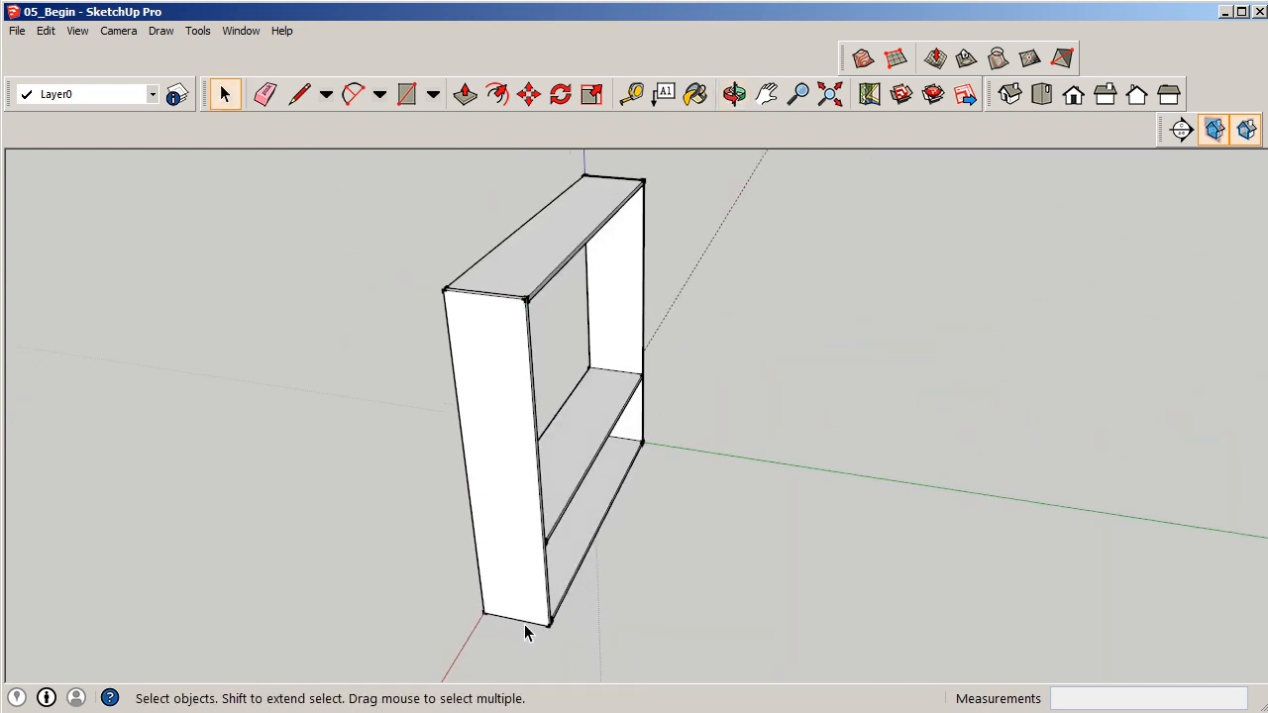
pyautogui.scroll(3, 564, 634)
pyautogui.moveTo(644, 449); pyautogui.dragTo(600, 452, button='middle')
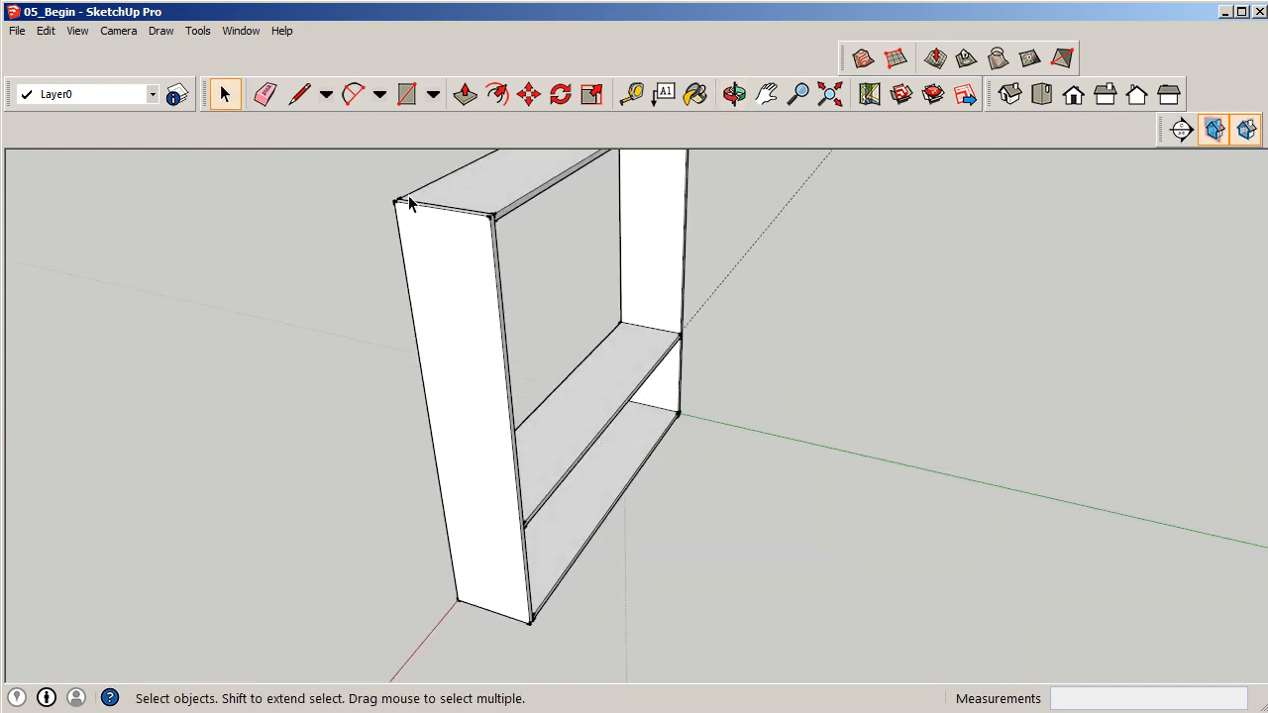
pyautogui.click(406, 94)
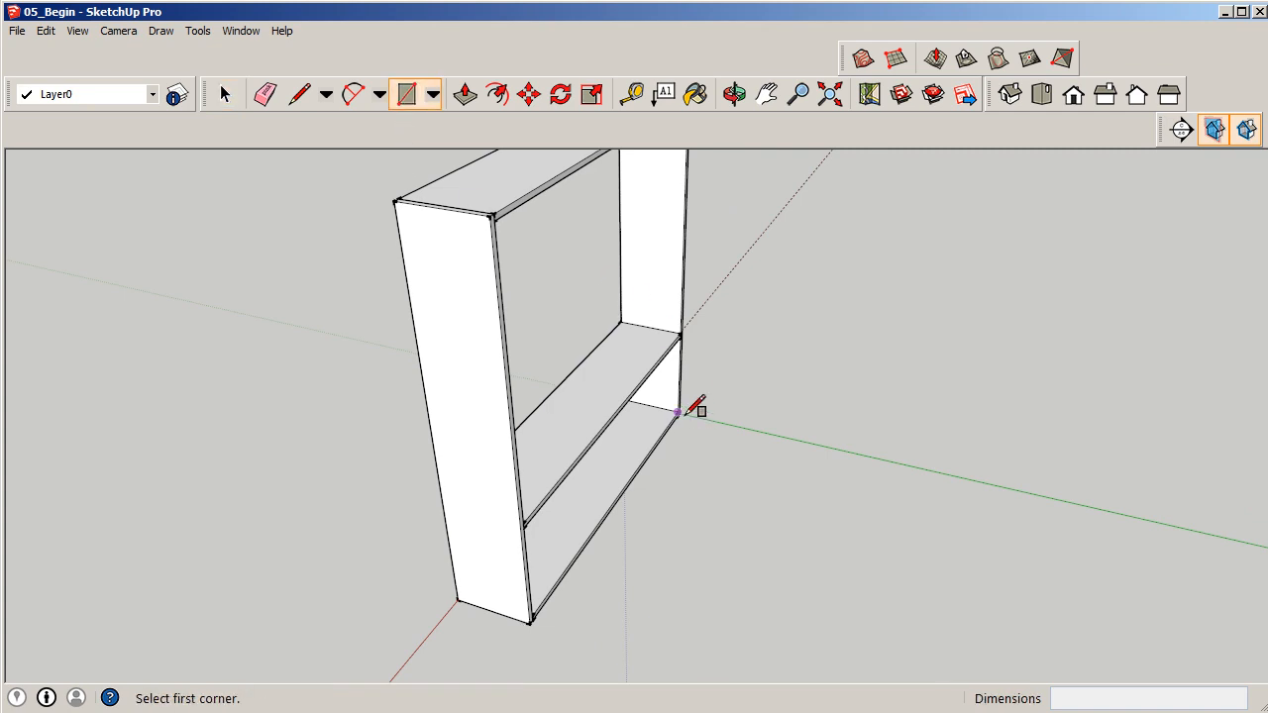
pyautogui.moveTo(693, 410)
pyautogui.mouseDown(button='middle')
pyautogui.moveTo(667, 419)
pyautogui.moveTo(713, 402)
pyautogui.mouseUp(button='middle')
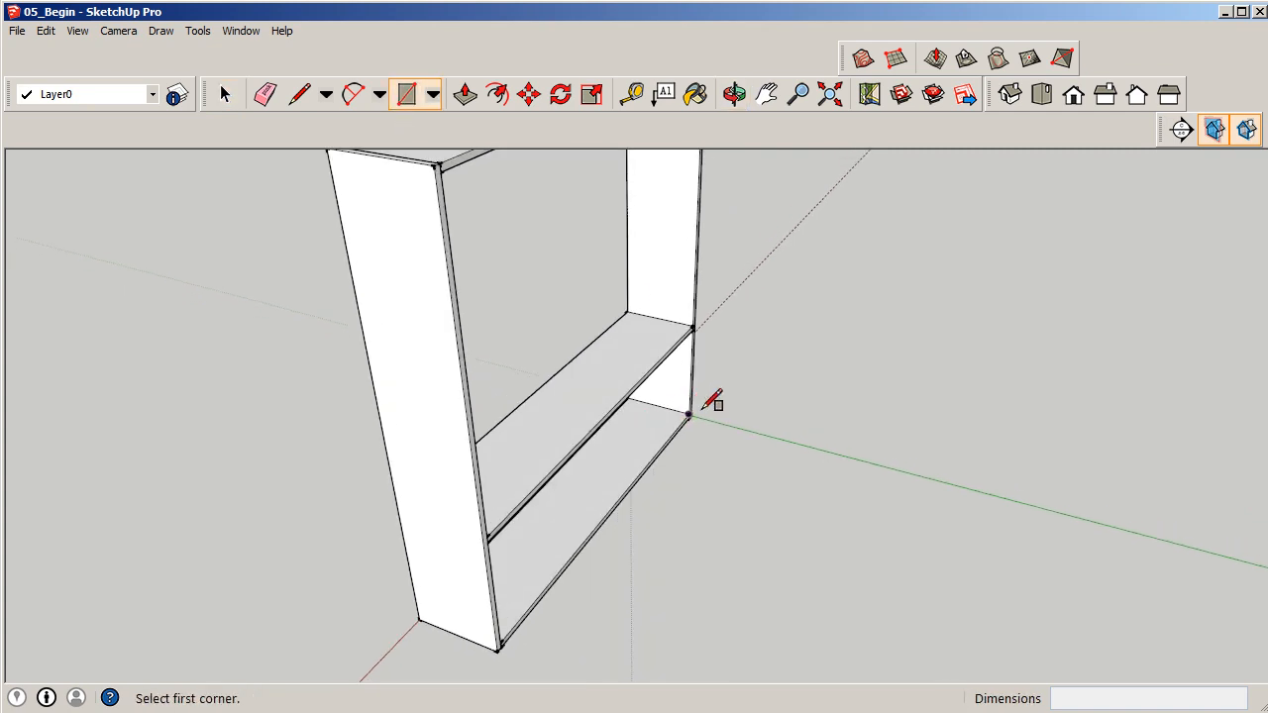
pyautogui.scroll(6, 668, 423)
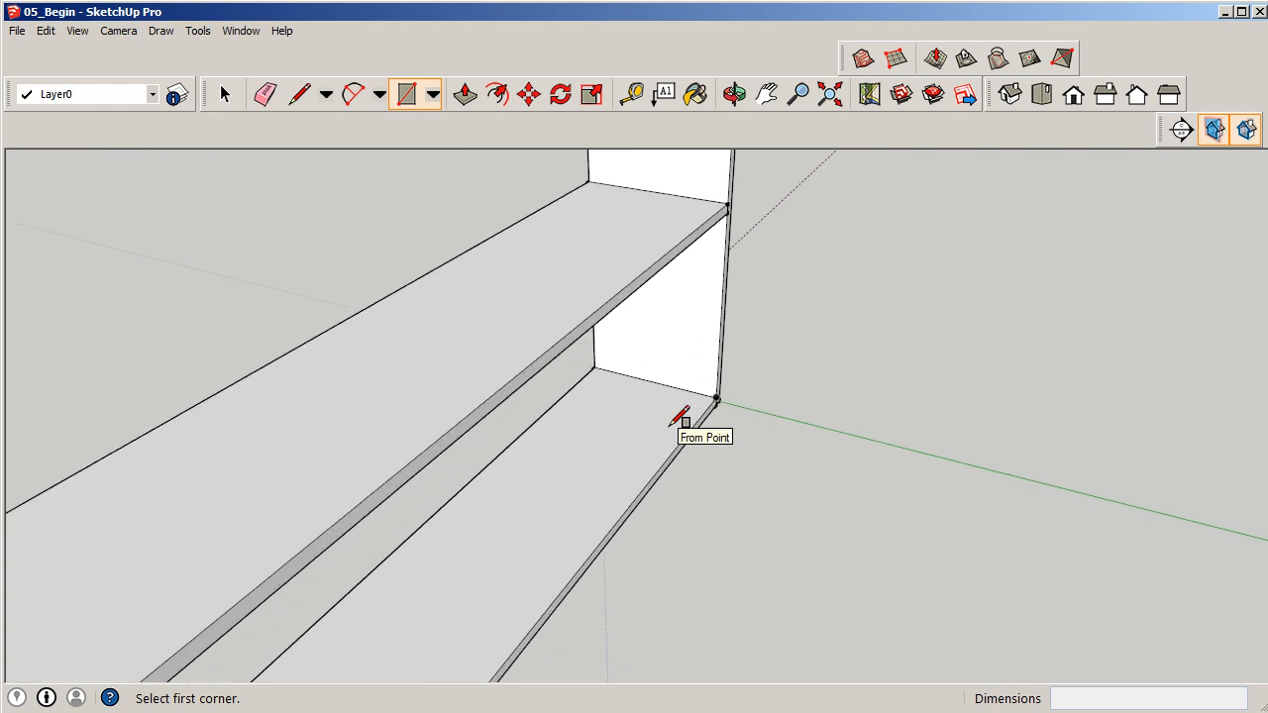
pyautogui.moveTo(670, 425); pyautogui.dragTo(726, 333, button='middle')
pyautogui.click(731, 407)
pyautogui.scroll(-5, 713, 340)
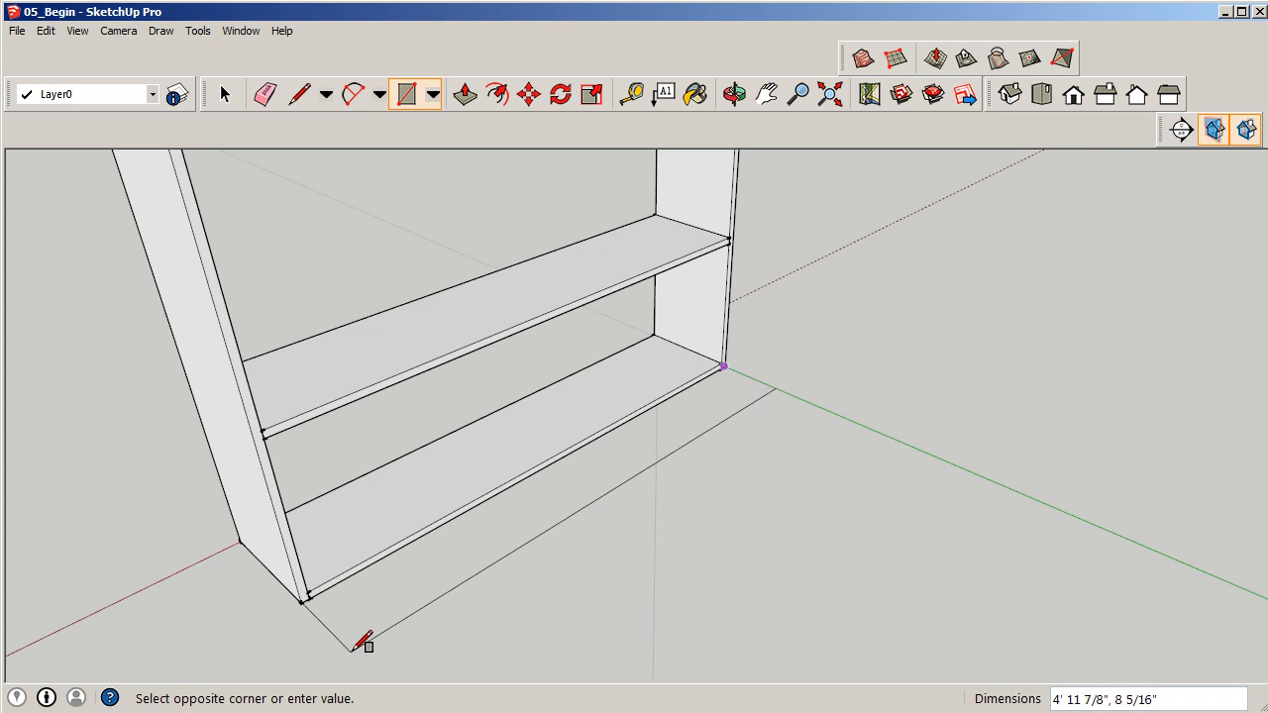
pyautogui.write("5',.25")
pyautogui.press('Return')
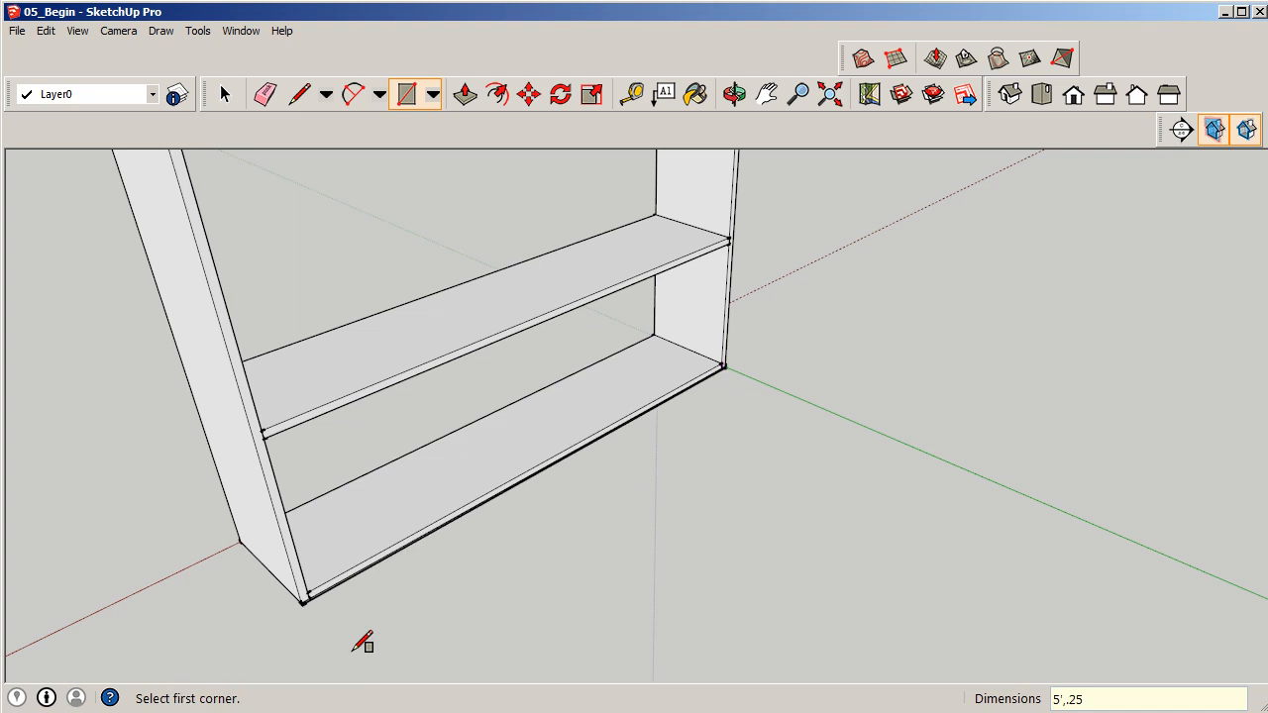
# Make the thin rectangle along the bookcase's rear base into a component named Back
pyautogui.press('space')
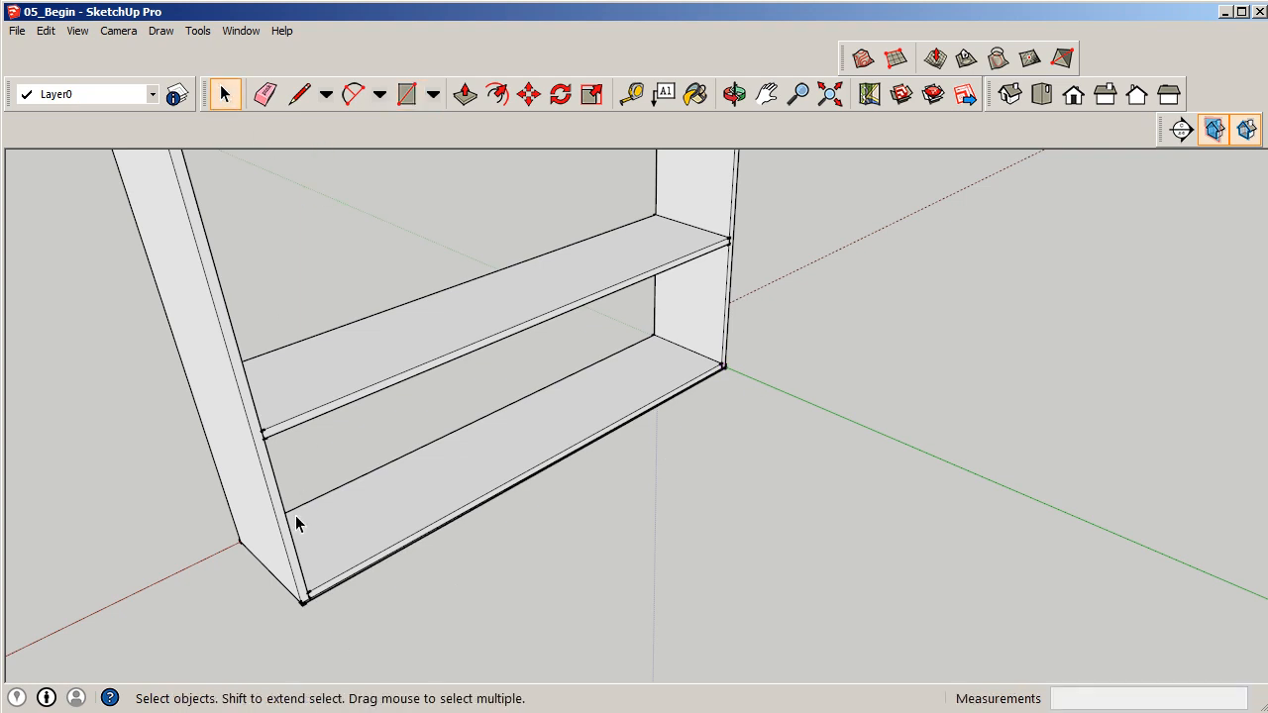
pyautogui.scroll(1, 301, 602)
pyautogui.scroll(4, 305, 600)
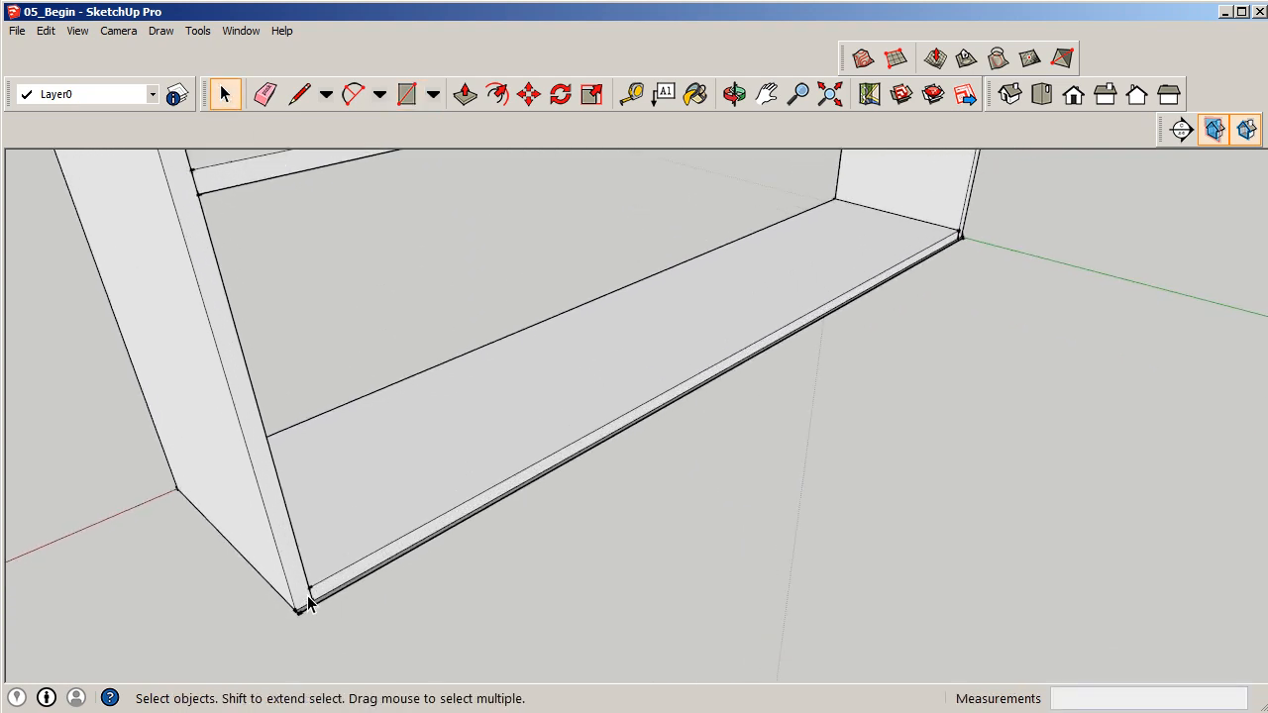
pyautogui.doubleClick(363, 584)
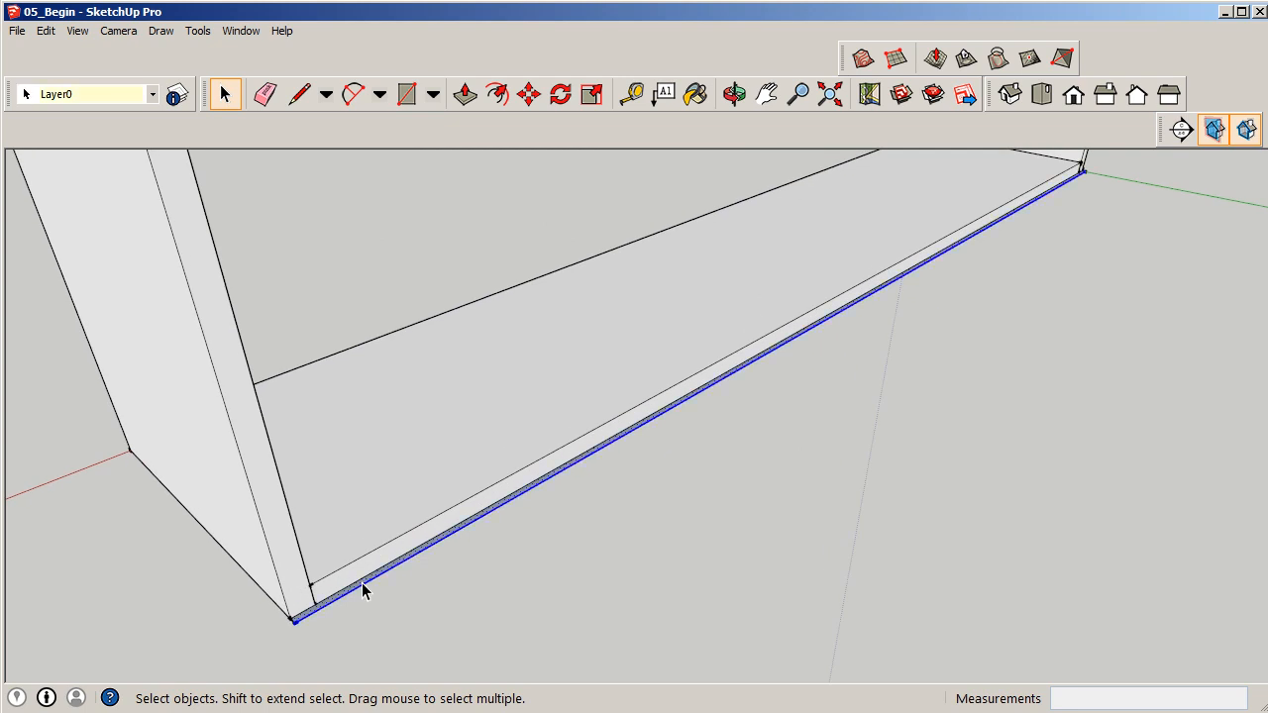
pyautogui.press('g')
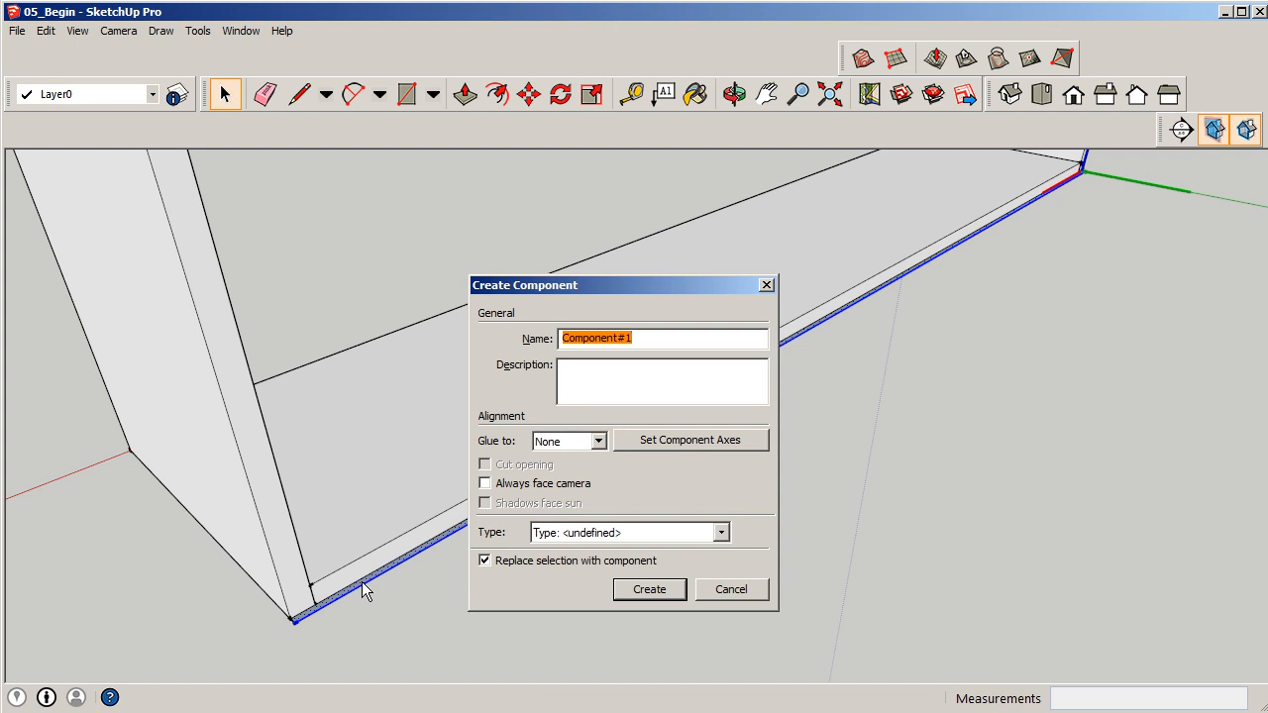
pyautogui.write('Back')
pyautogui.click(650, 592)
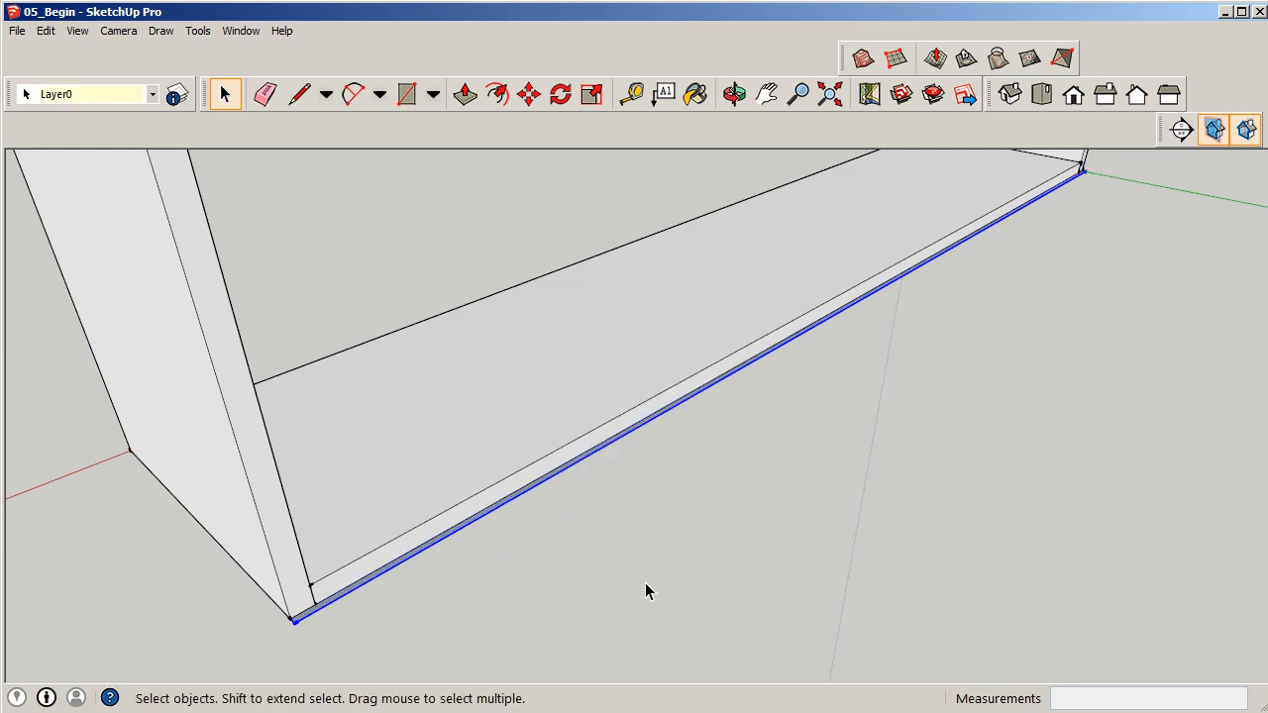
# Extrude the Back component's face 5' upward, working inside the component, and leave its editing
pyautogui.doubleClick(511, 505)
pyautogui.click(467, 103)
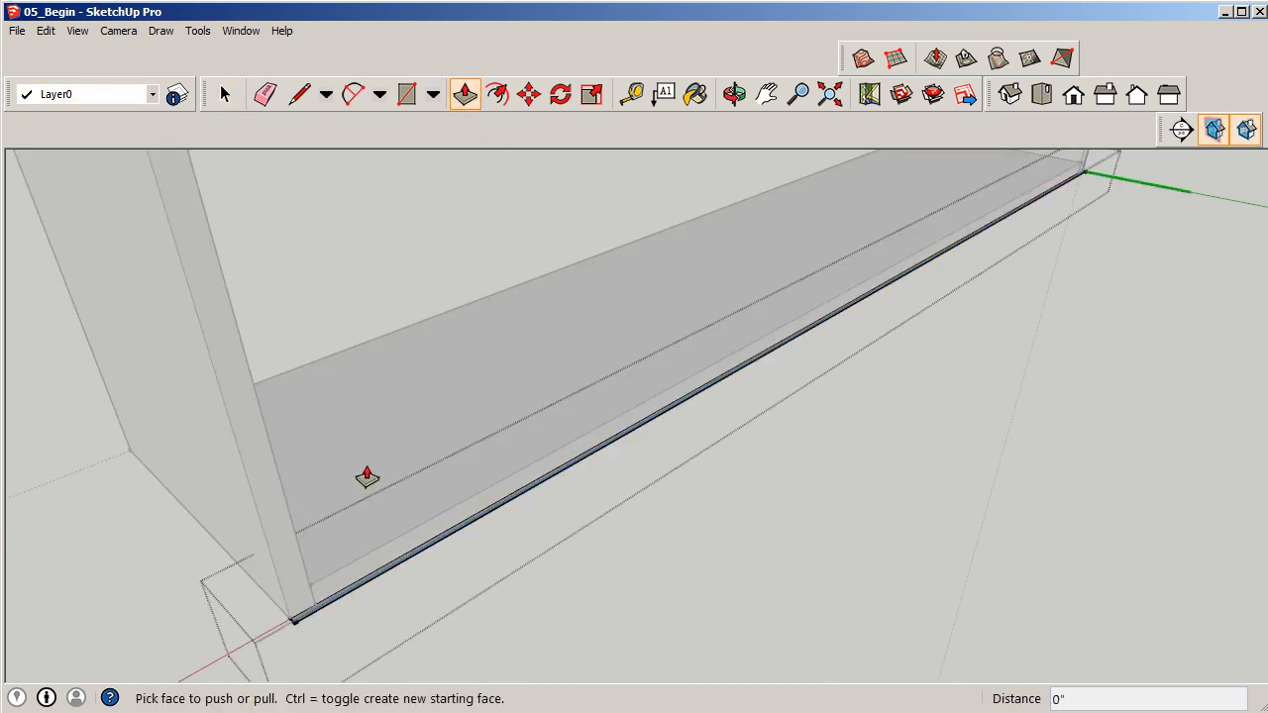
pyautogui.click(362, 589)
pyautogui.write("5'")
pyautogui.press('Return')
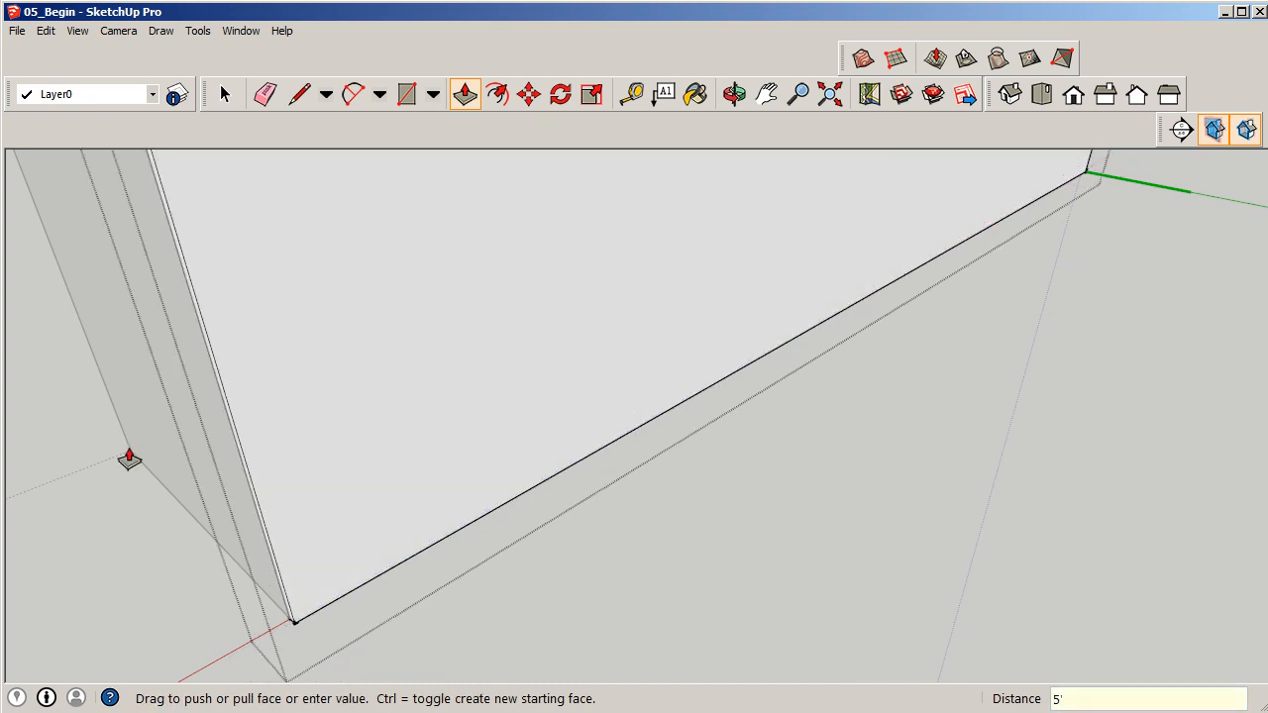
pyautogui.click(222, 95)
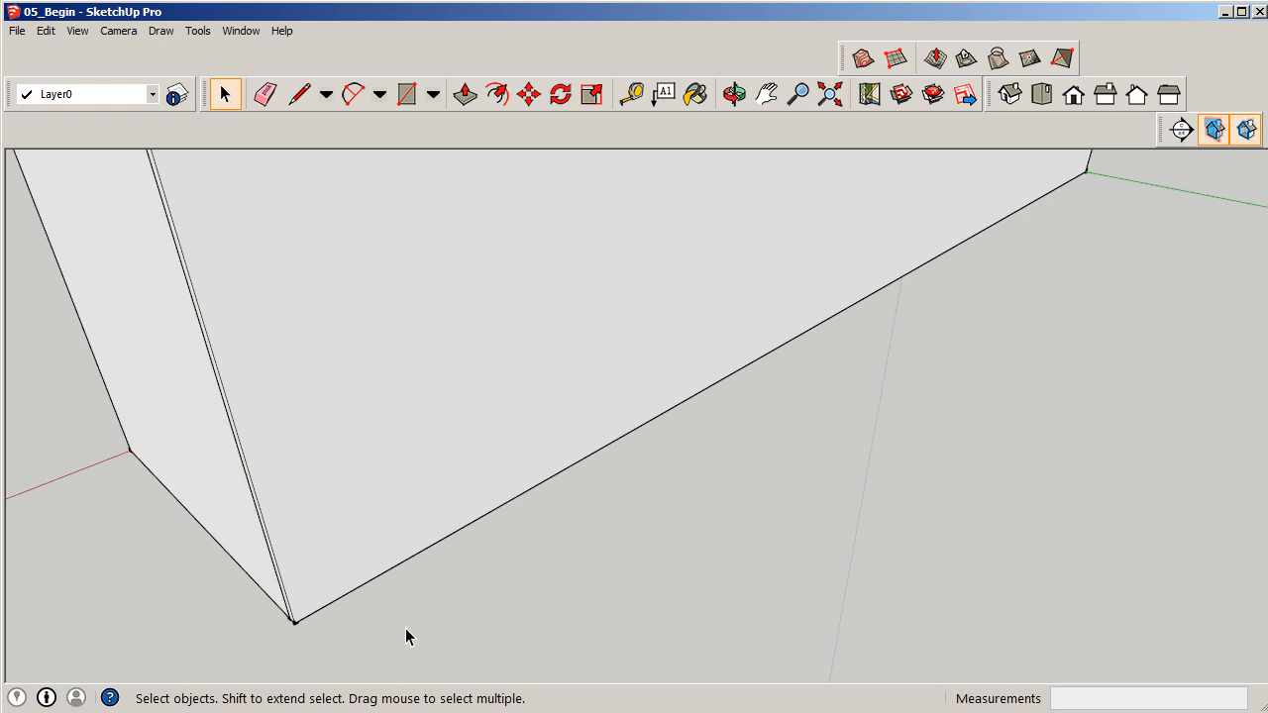
# Open the Top component's attributes and add the X, Y and Z position attributes
pyautogui.scroll(-2, 535, 545)
pyautogui.moveTo(480, 460); pyautogui.dragTo(439, 551, button='middle')
pyautogui.moveTo(383, 474); pyautogui.dragTo(1010, 500, button='middle')
pyautogui.moveTo(726, 286); pyautogui.dragTo(575, 275, button='middle')
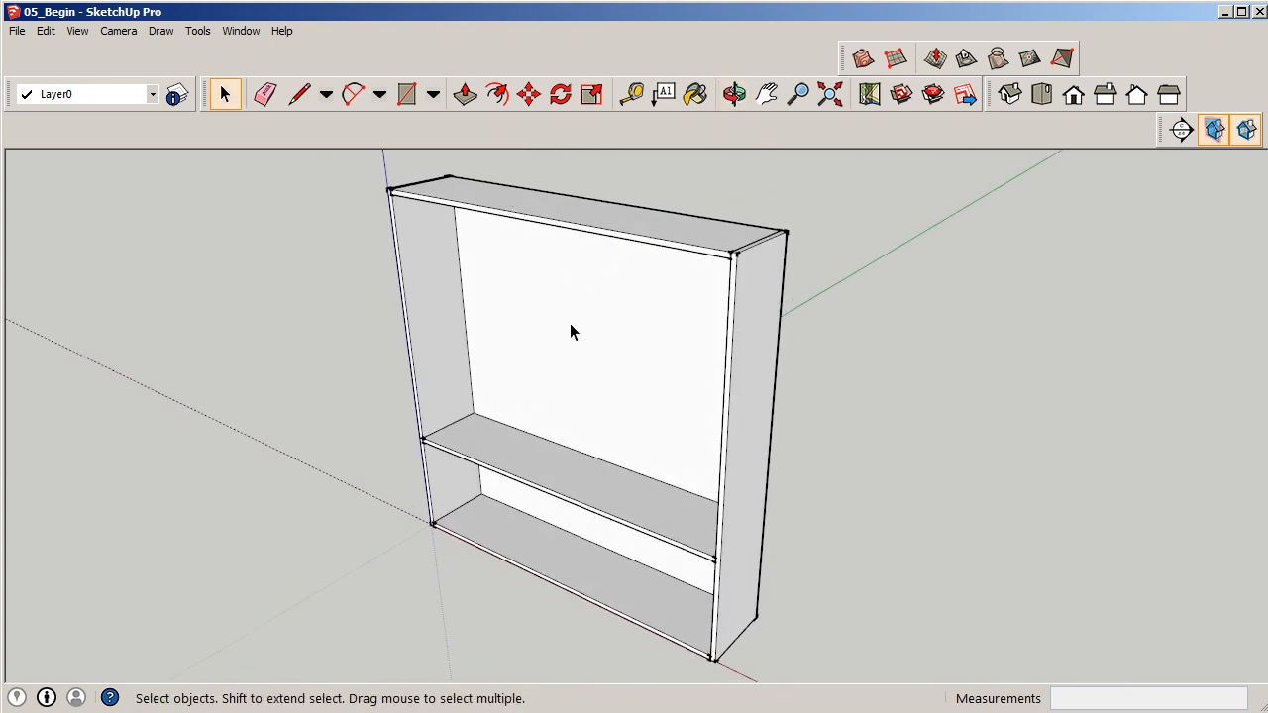
pyautogui.moveTo(711, 301); pyautogui.dragTo(252, 320, button='middle')
pyautogui.click(706, 254)
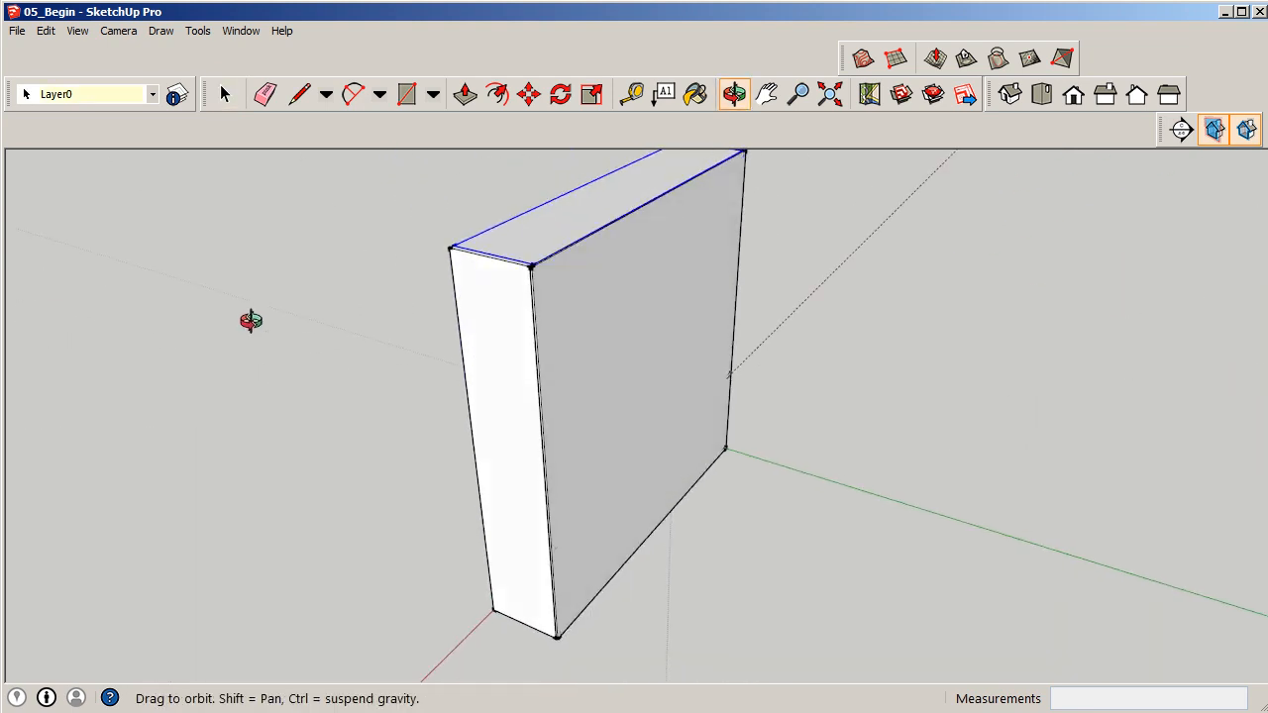
pyautogui.moveTo(583, 281); pyautogui.dragTo(855, 250, button='middle')
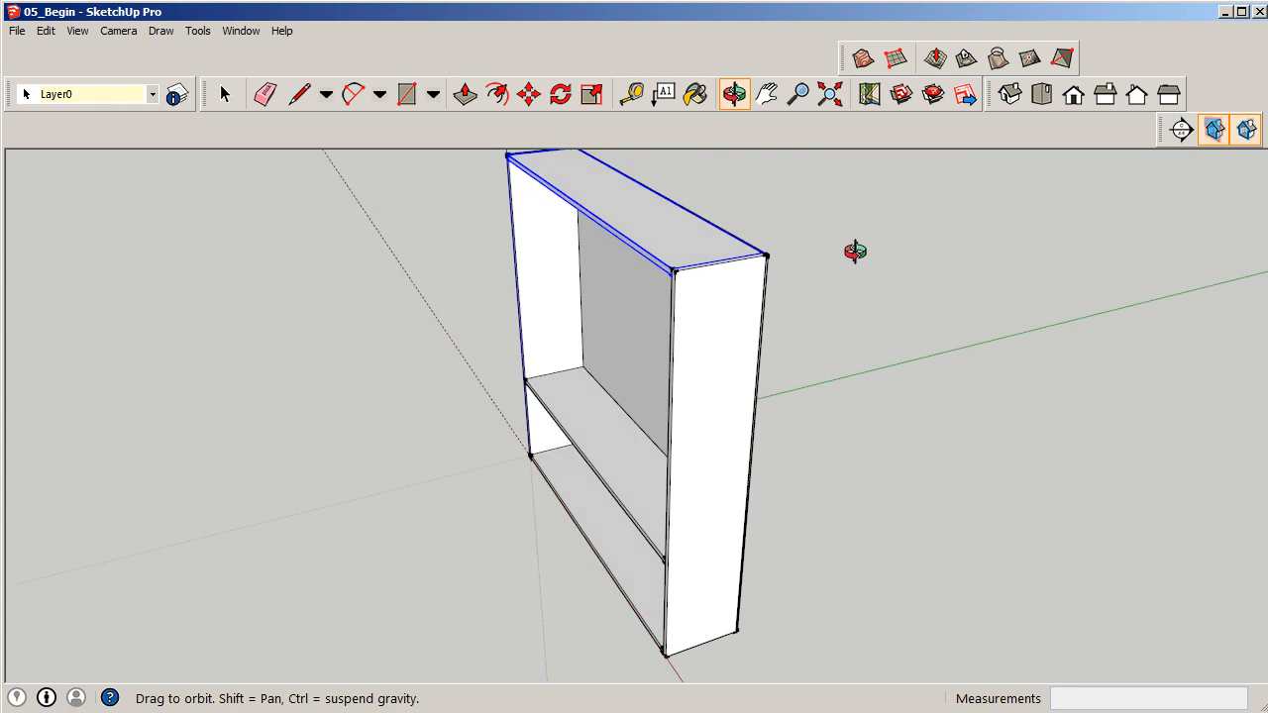
pyautogui.rightClick(609, 193)
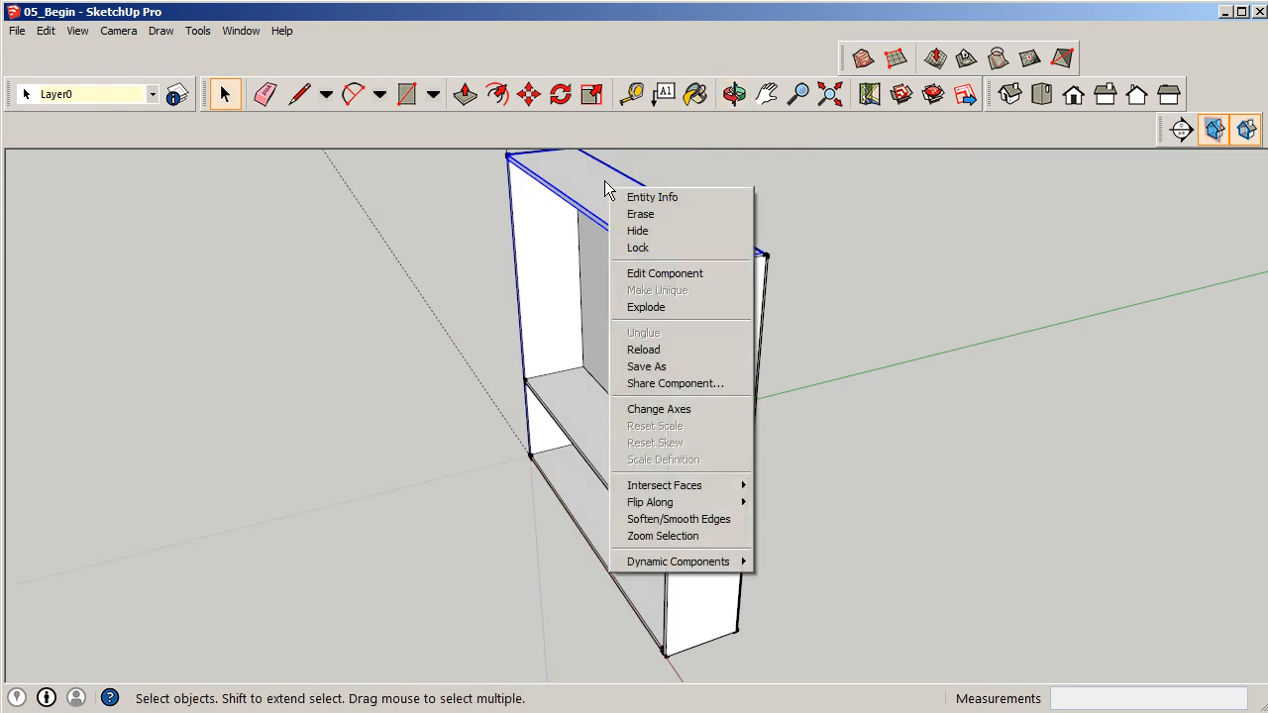
pyautogui.moveTo(727, 561)
pyautogui.click(778, 583)
pyautogui.click(702, 158)
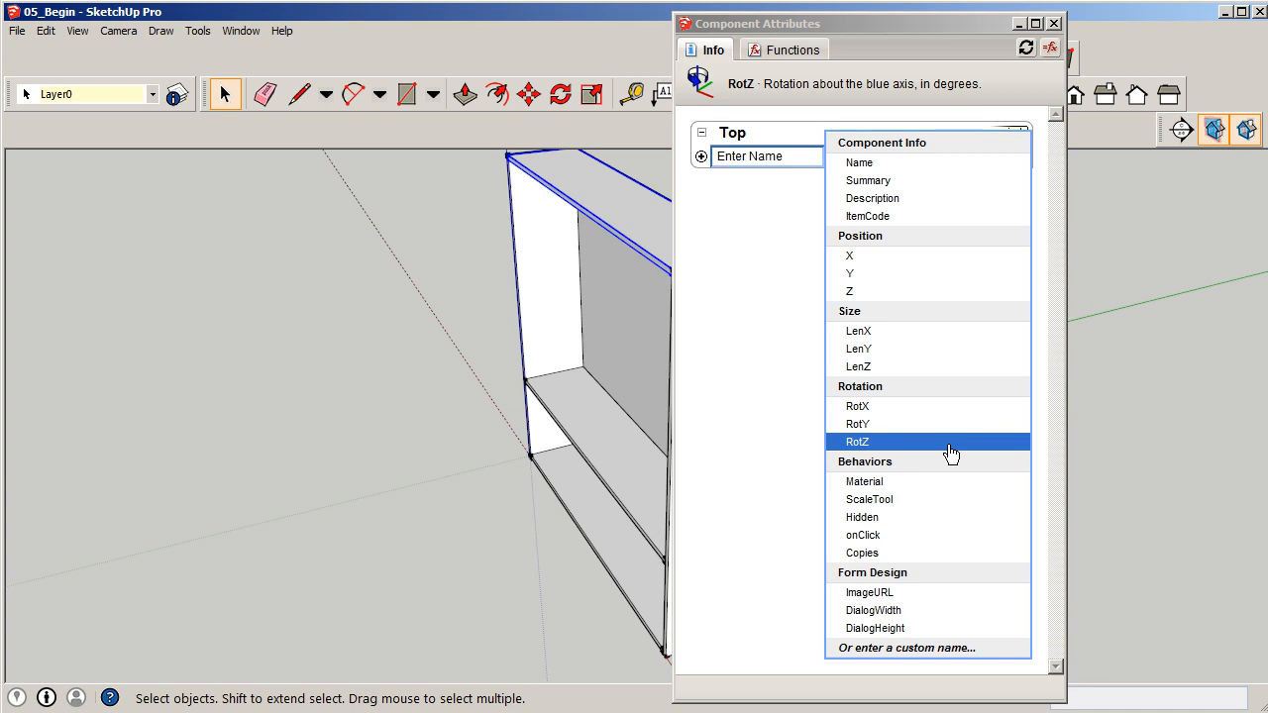
pyautogui.click(940, 235)
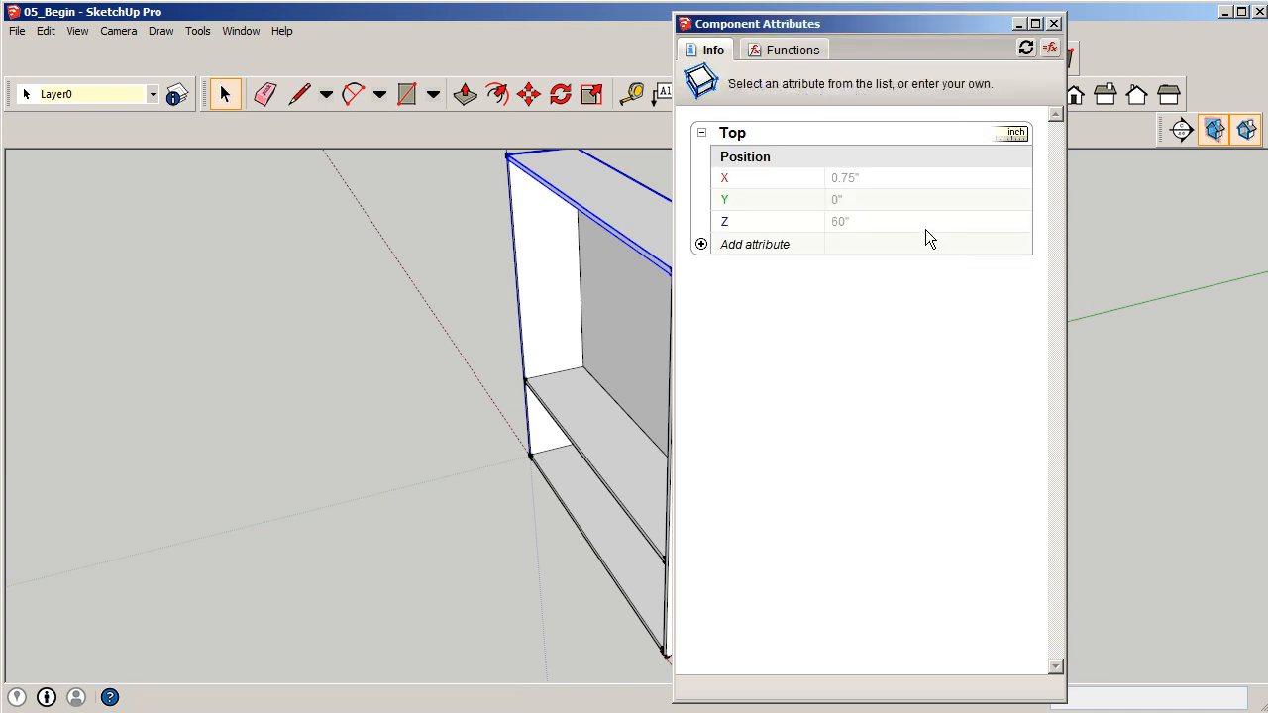
# Add the LenX, LenY and LenZ size attributes to the Top component, deselect the panel and close its attributes
pyautogui.click(762, 252)
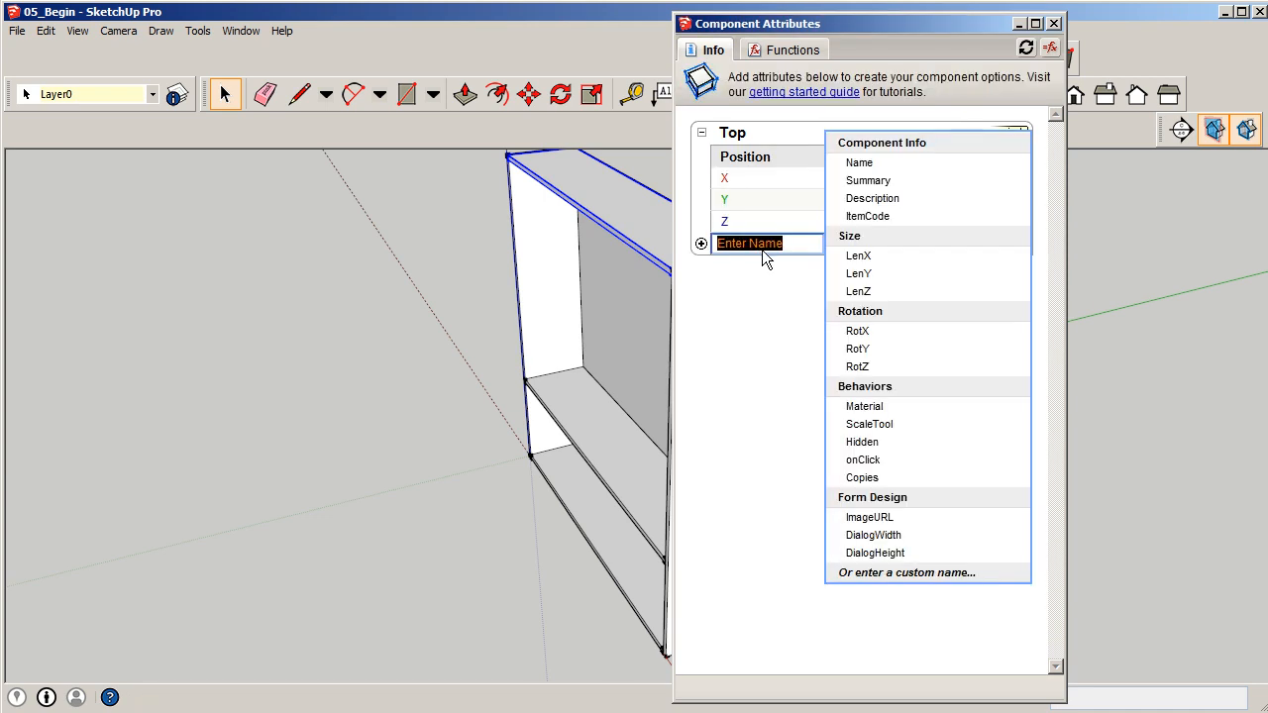
pyautogui.click(890, 244)
pyautogui.click(1175, 521)
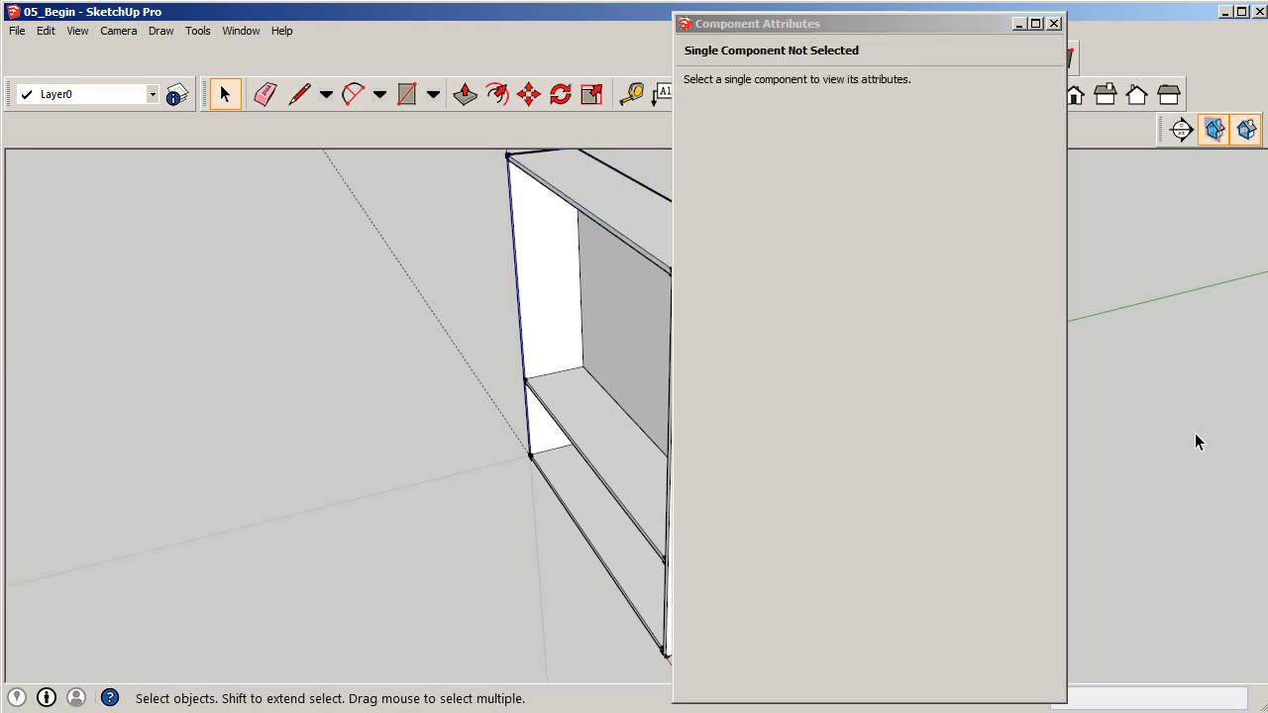
pyautogui.click(1053, 24)
# Open the Back component's attributes and add the X, Y and Z position attributes
pyautogui.moveTo(802, 344); pyautogui.dragTo(795, 247, button='middle')
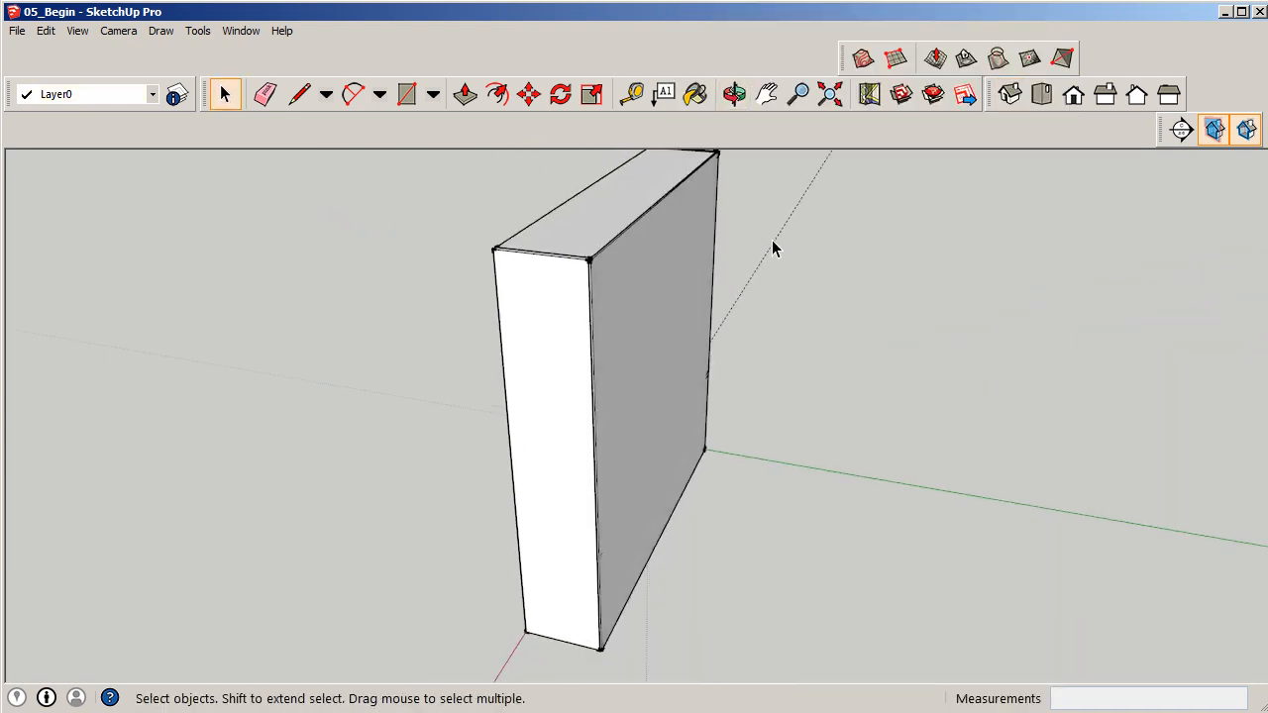
pyautogui.click(680, 225)
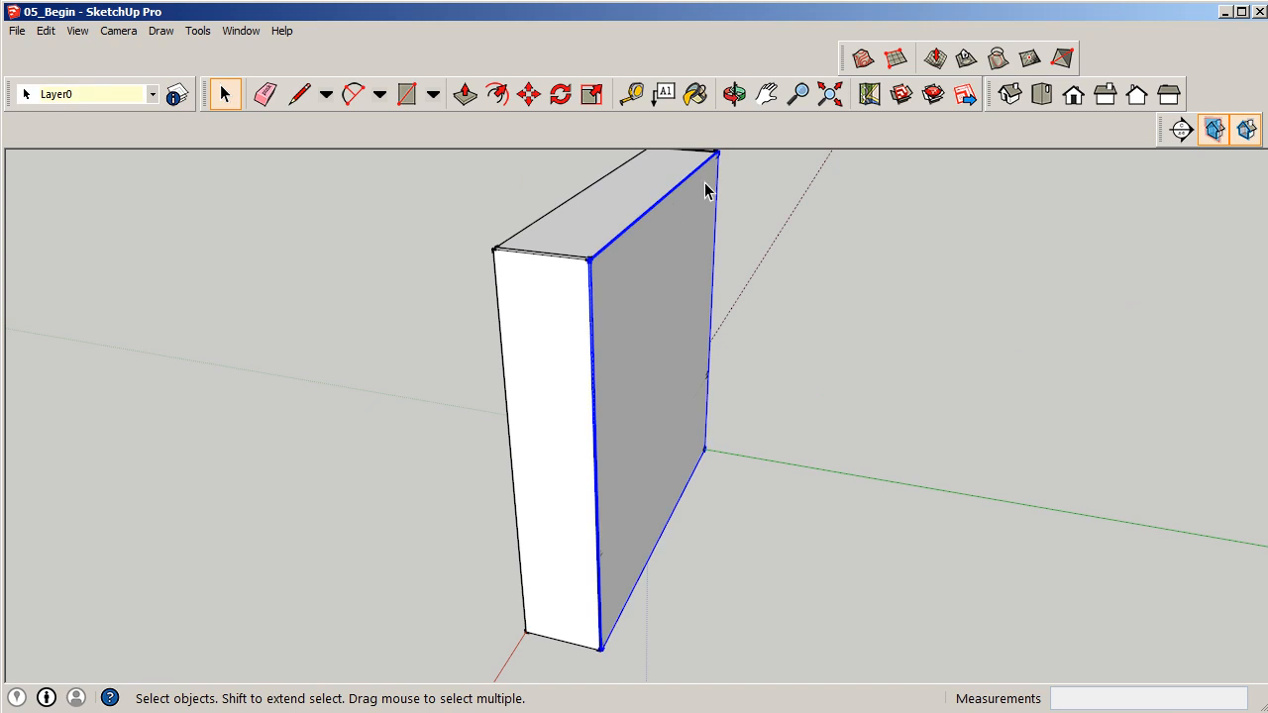
pyautogui.rightClick(704, 184)
pyautogui.moveTo(797, 556)
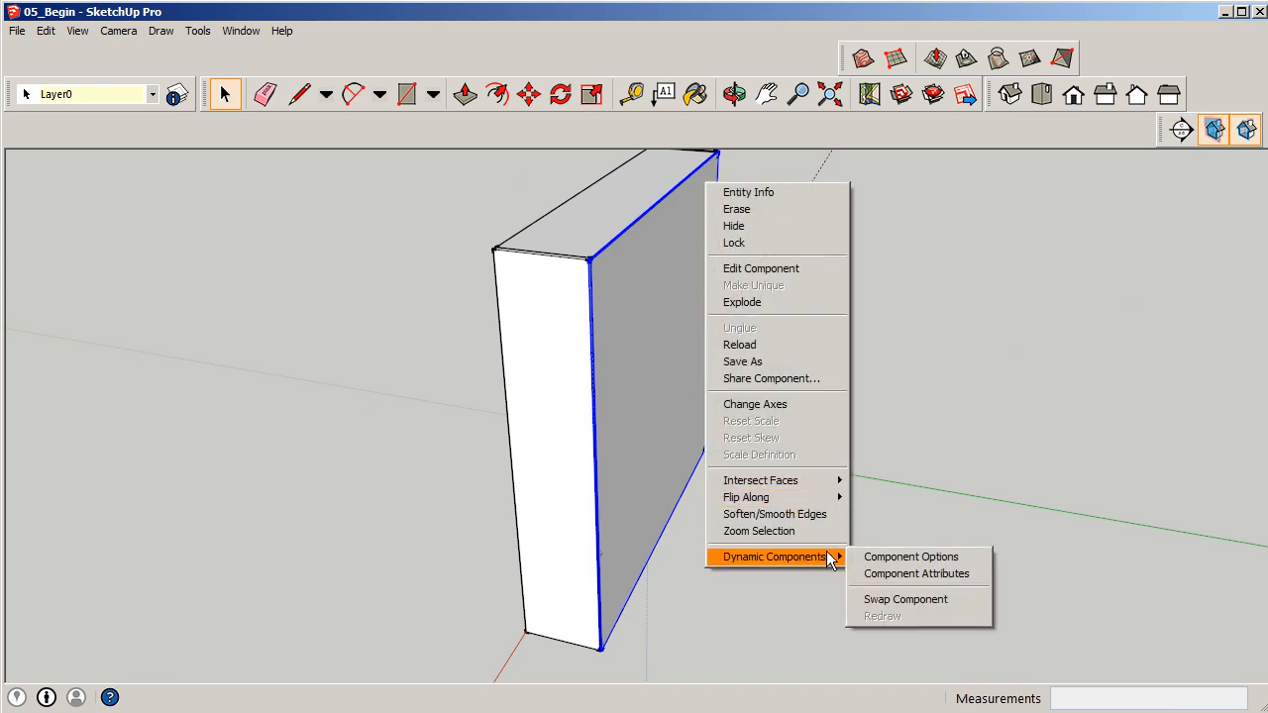
pyautogui.click(878, 575)
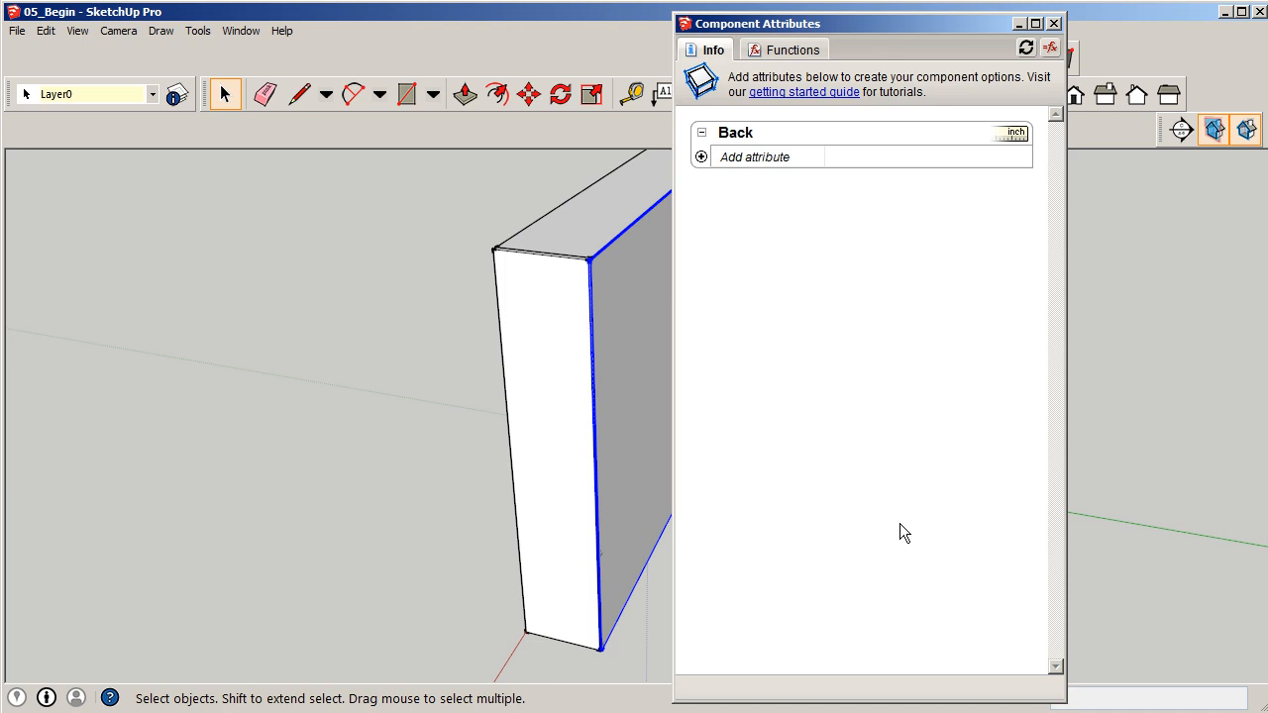
pyautogui.click(750, 158)
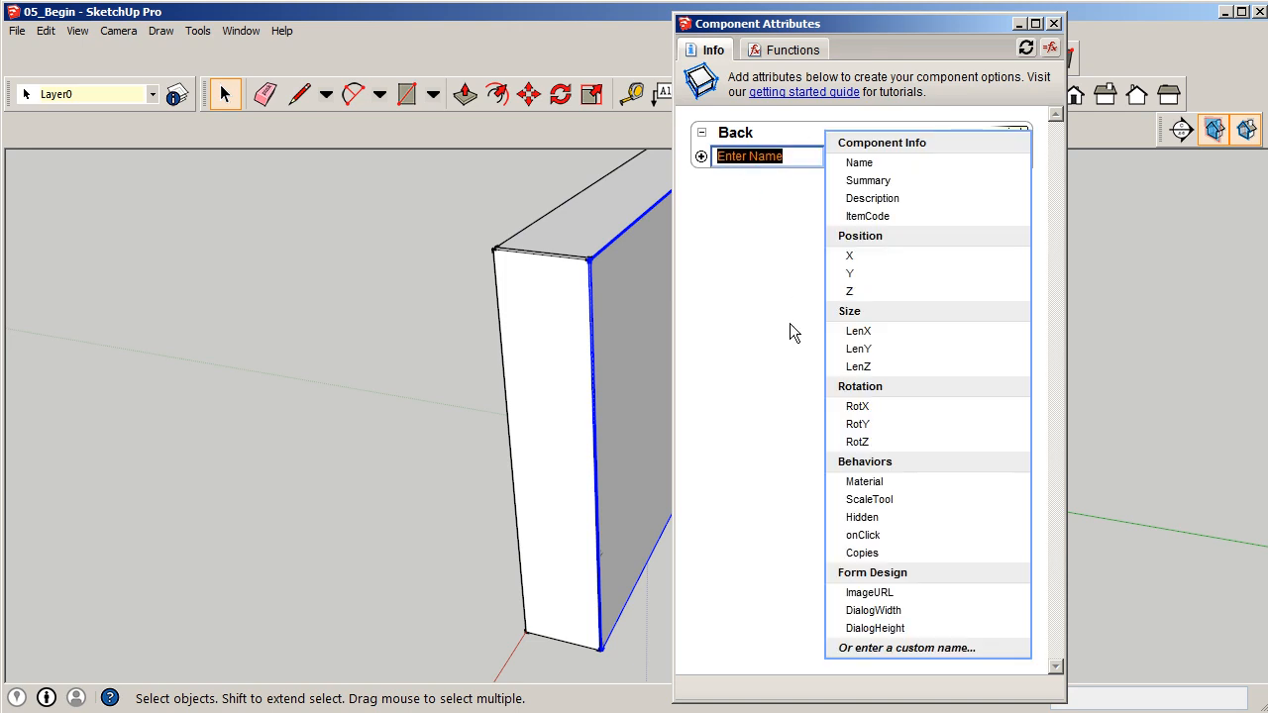
pyautogui.click(900, 238)
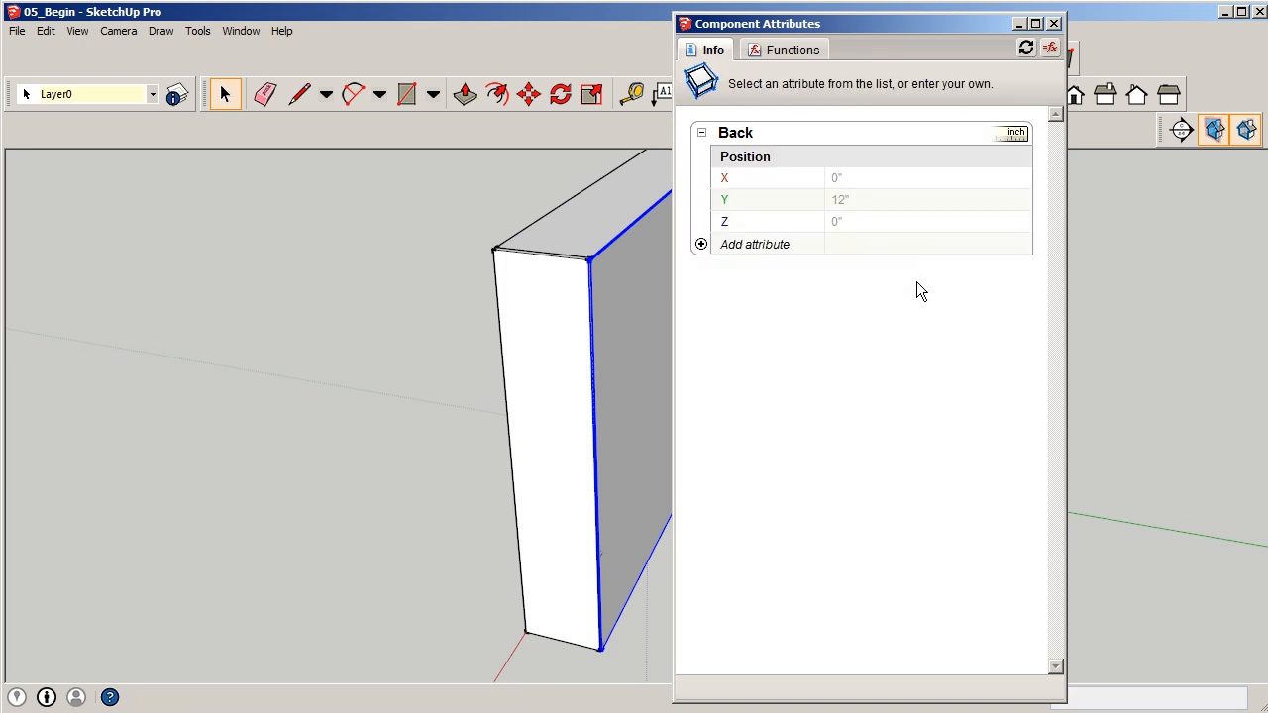
# Add the LenX, LenY and LenZ size attributes to the Back component and close its attributes
pyautogui.click(757, 244)
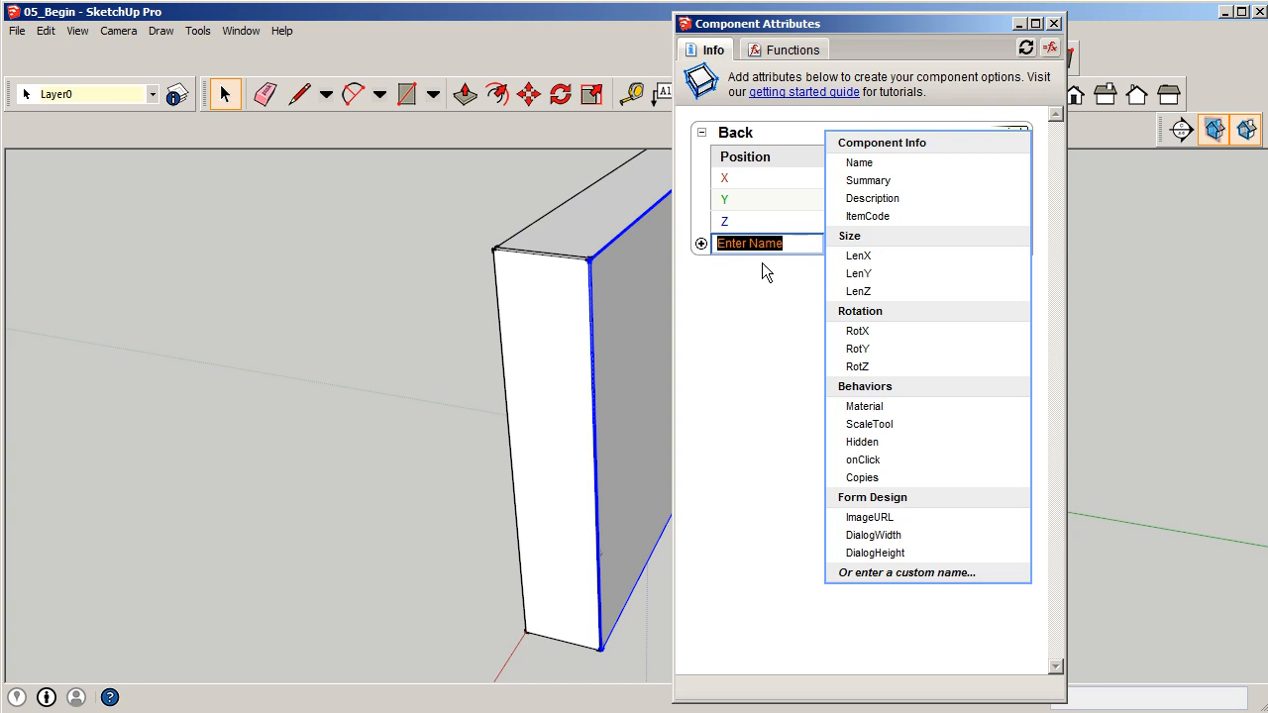
pyautogui.click(915, 236)
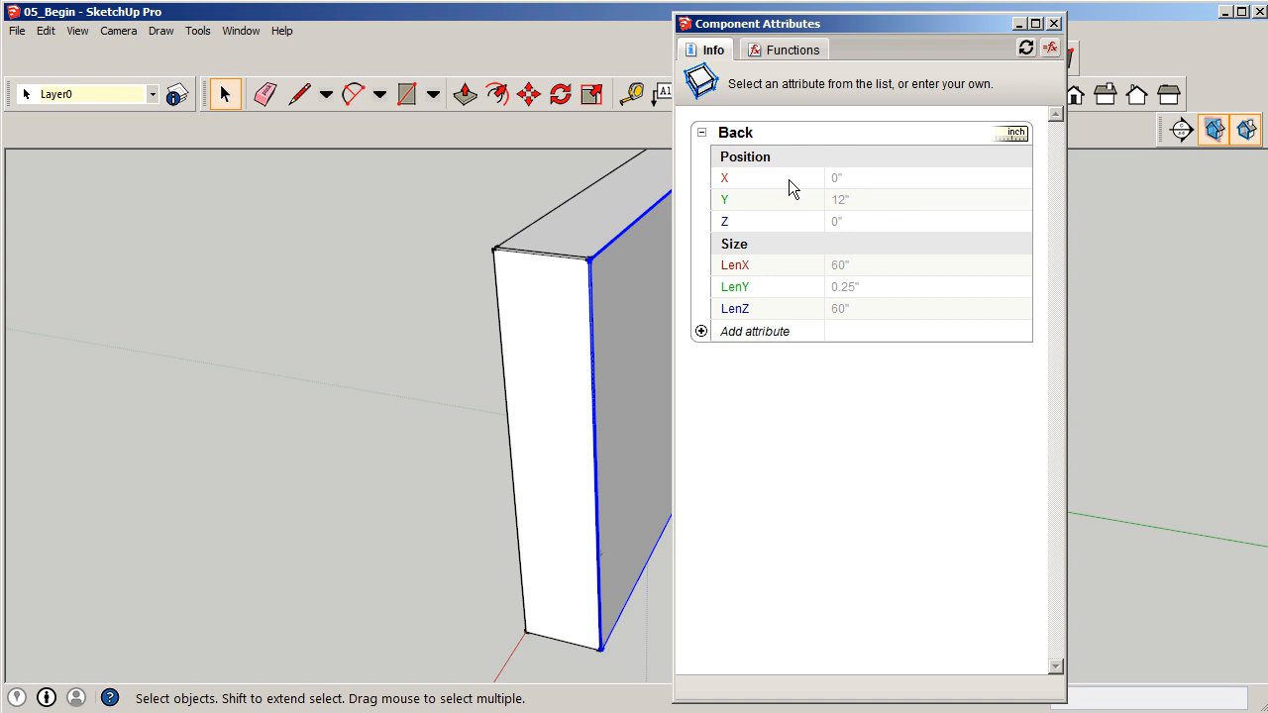
pyautogui.click(1054, 22)
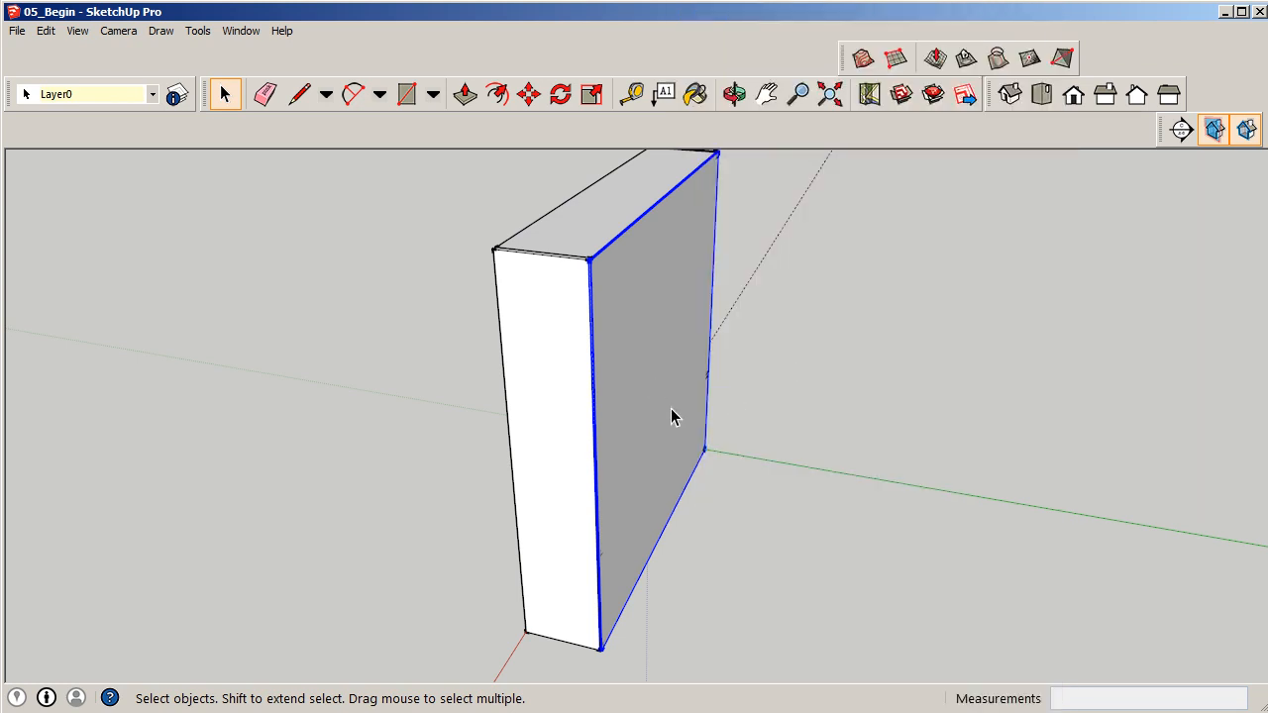
# Check the position and size attributes of the Right component, then close them
pyautogui.rightClick(556, 275)
pyautogui.moveTo(674, 649)
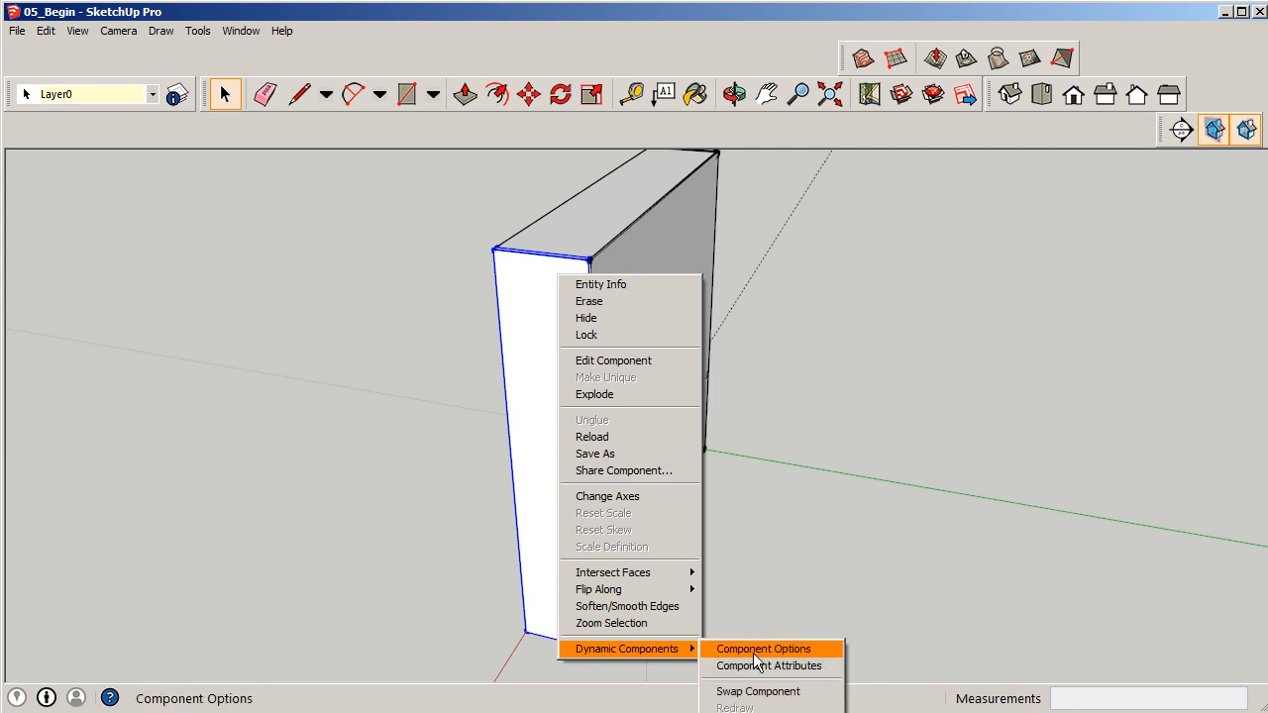
pyautogui.click(765, 666)
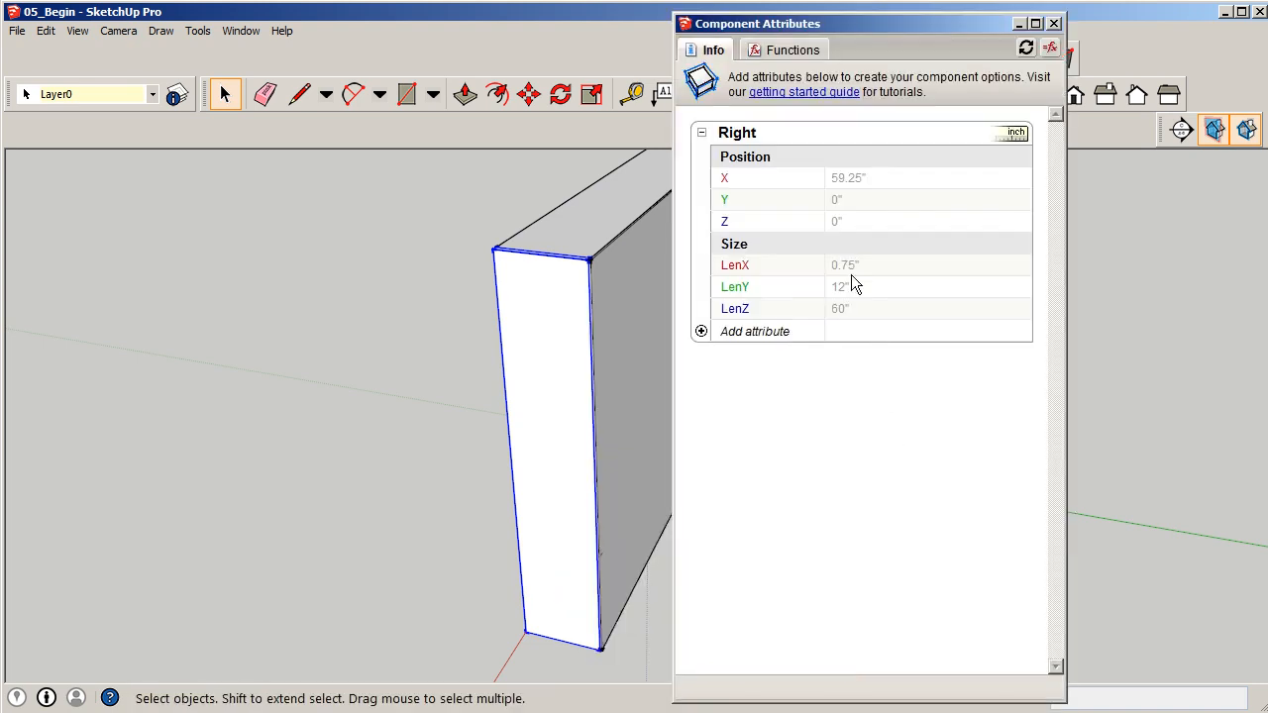
pyautogui.click(1054, 23)
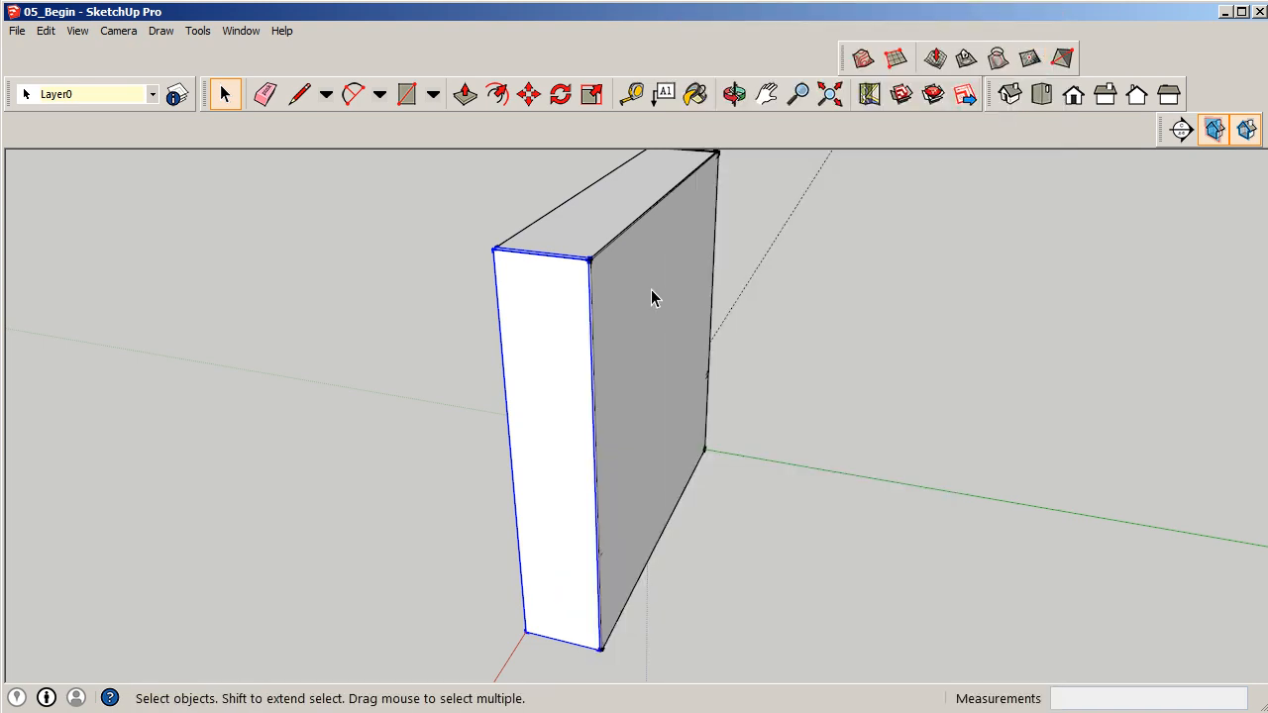
# Check the options and the position and size attributes of the Back component, closing each window
pyautogui.rightClick(648, 241)
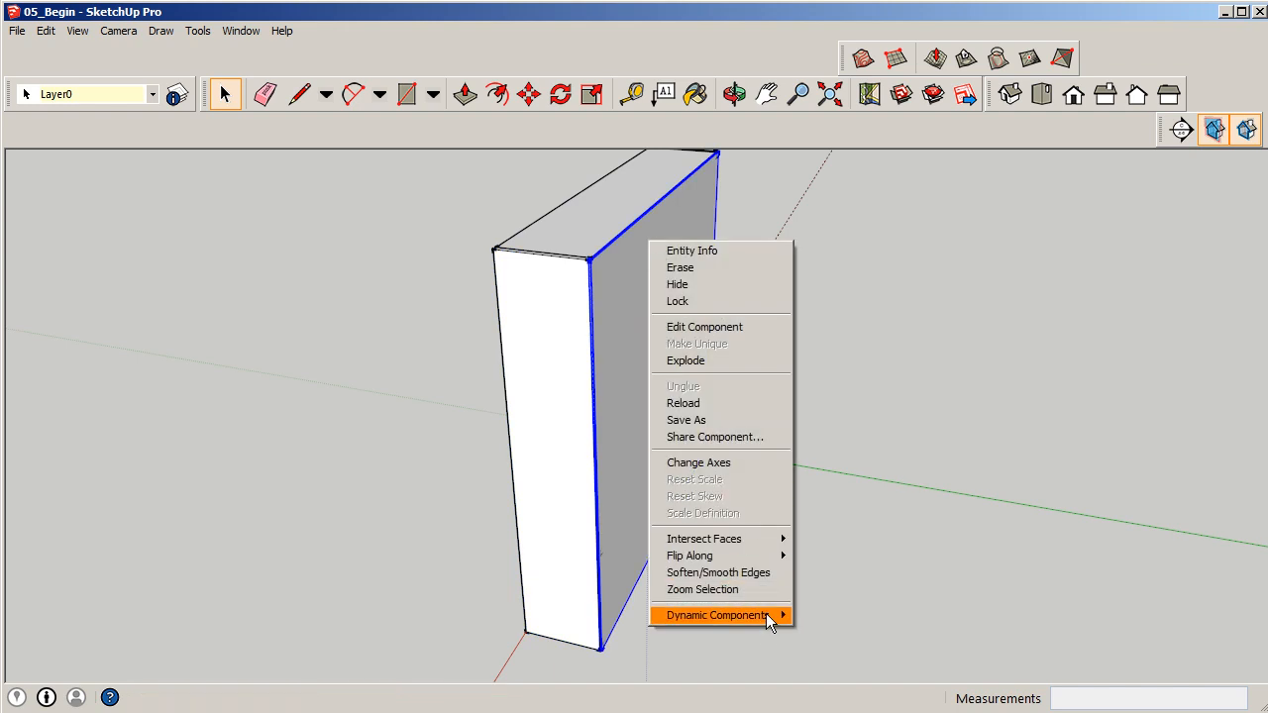
pyautogui.moveTo(767, 614)
pyautogui.click(812, 614)
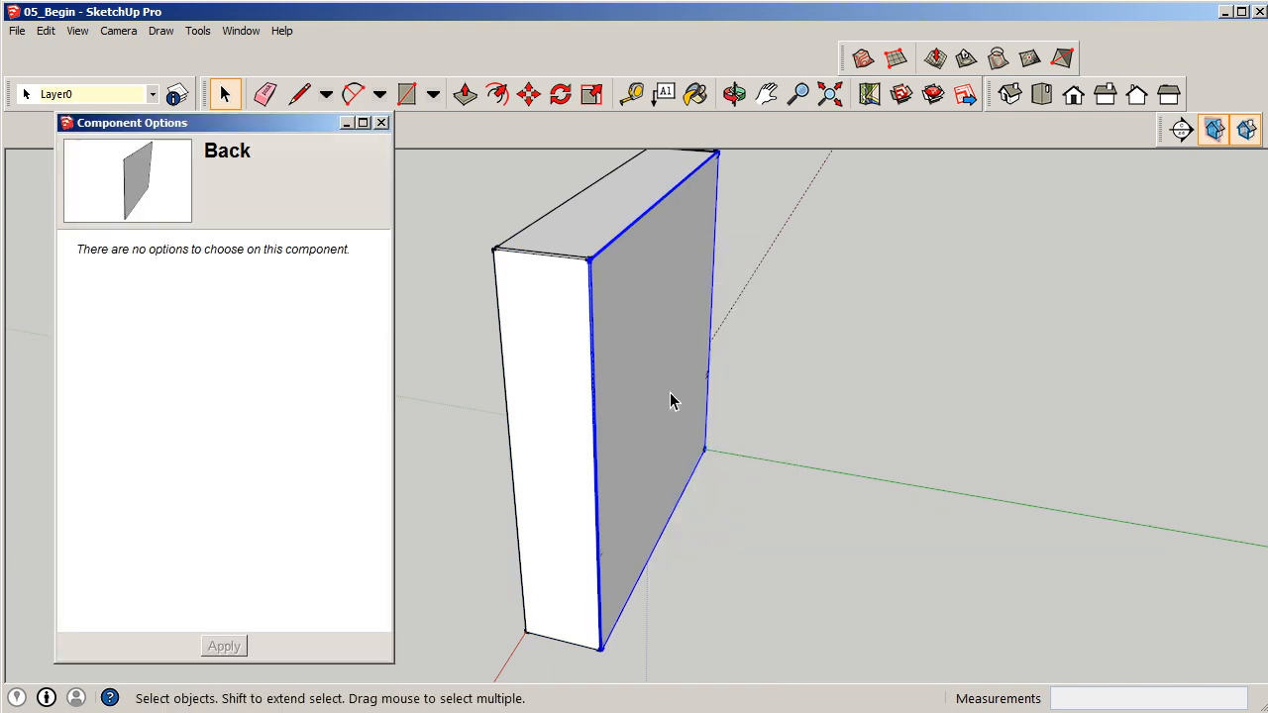
pyautogui.click(382, 125)
pyautogui.rightClick(664, 220)
pyautogui.moveTo(770, 591)
pyautogui.click(837, 604)
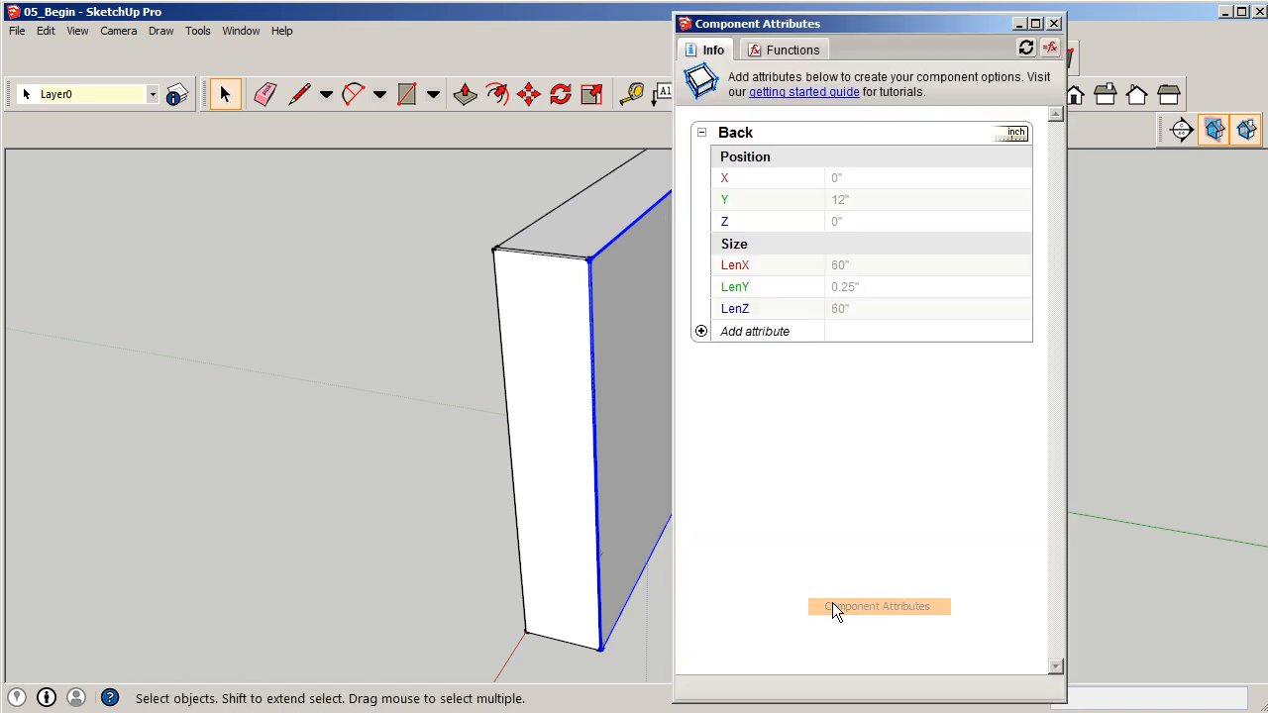
pyautogui.click(1053, 23)
# Check the position, size and behavior attributes of the Shelf component, then close them and deselect the shelf
pyautogui.moveTo(932, 365)
pyautogui.mouseDown(button='middle')
pyautogui.moveTo(628, 419)
pyautogui.moveTo(606, 395)
pyautogui.moveTo(912, 374)
pyautogui.mouseUp(button='middle')
pyautogui.click(602, 443)
pyautogui.rightClick(585, 415)
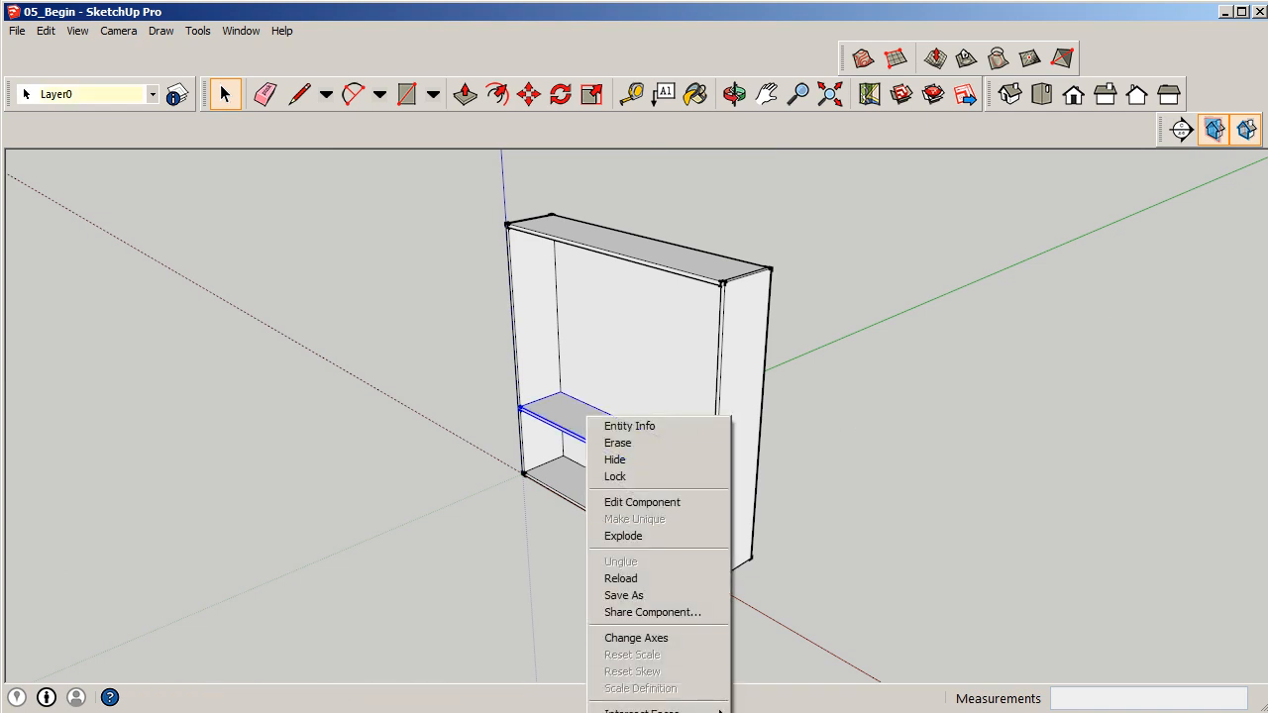
pyautogui.click(782, 712)
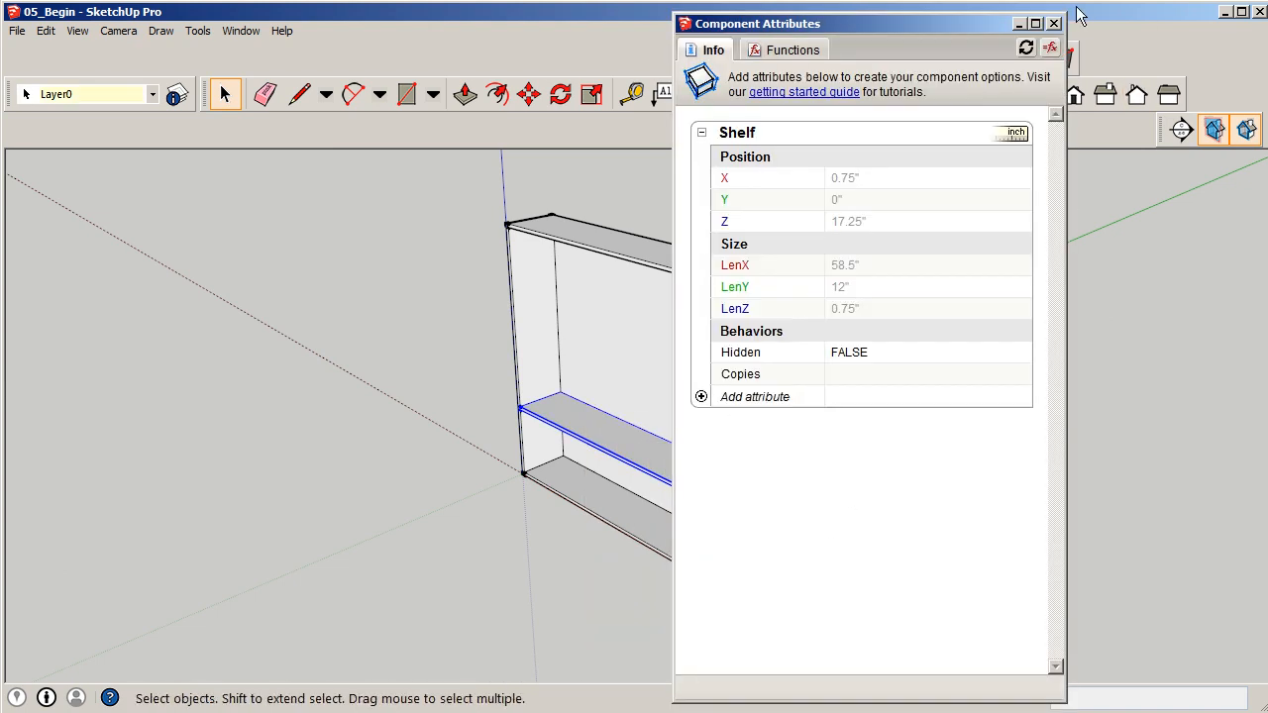
pyautogui.click(1054, 22)
pyautogui.click(884, 408)
# Combine all the bookcase panels and the shelf into one parent component named Bookshelf
pyautogui.scroll(-2, 461, 429)
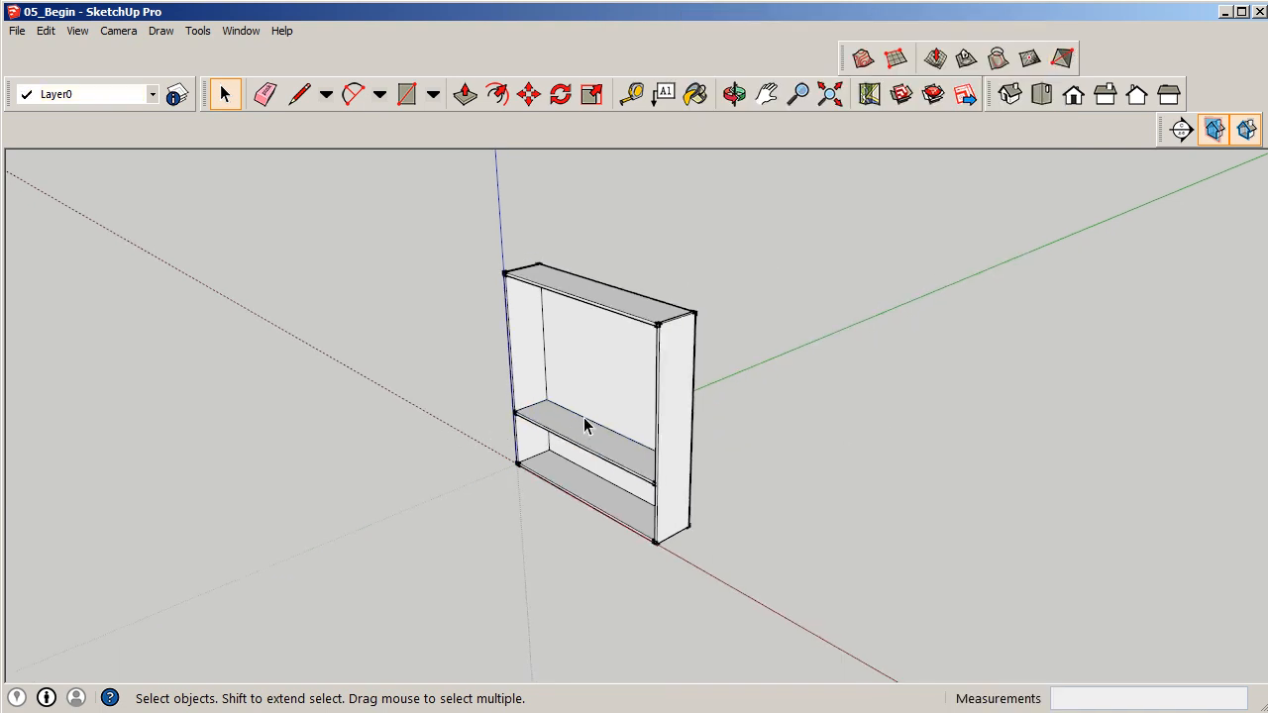
pyautogui.moveTo(575, 431); pyautogui.dragTo(880, 317, button='middle')
pyautogui.moveTo(403, 216); pyautogui.dragTo(919, 618)
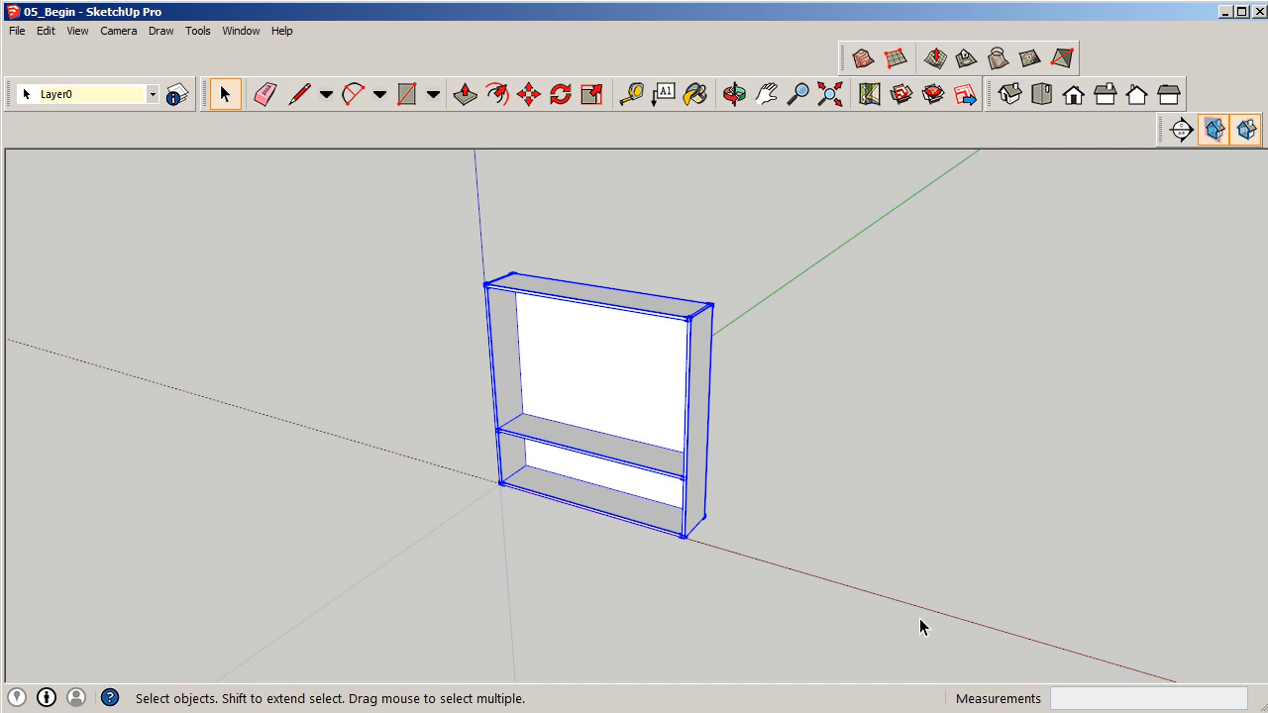
pyautogui.press('g')
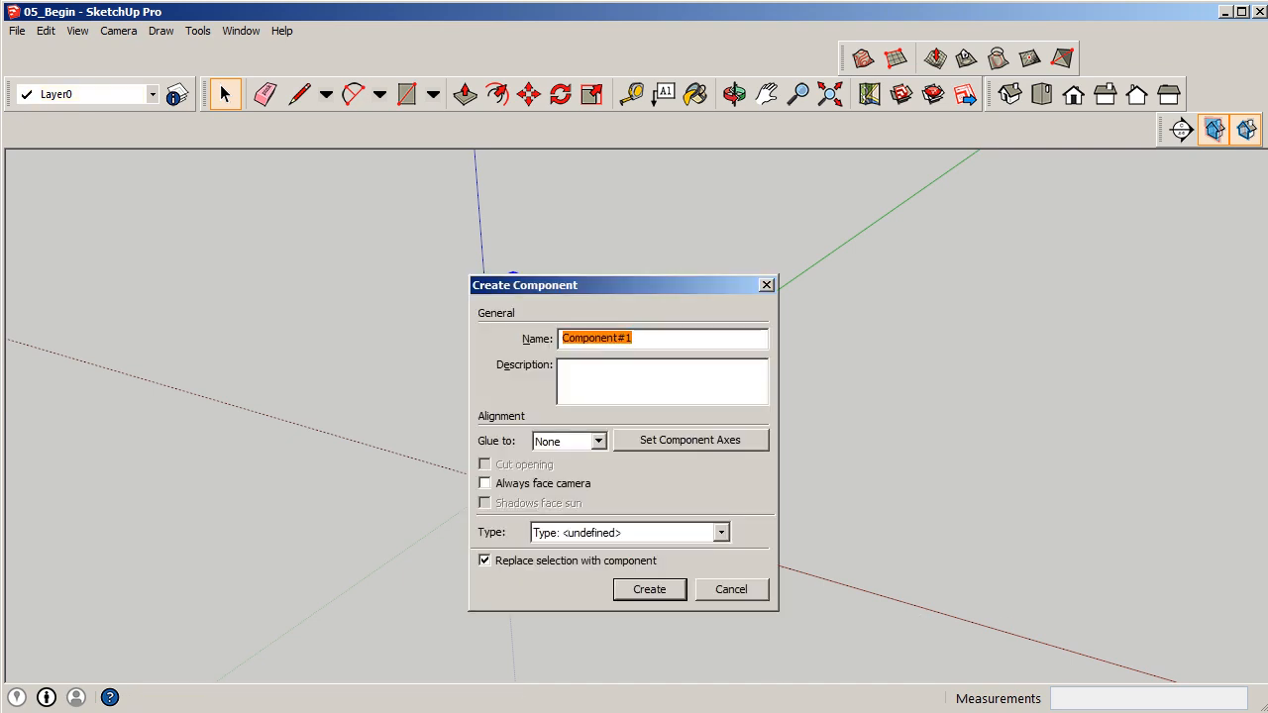
pyautogui.press('Return')
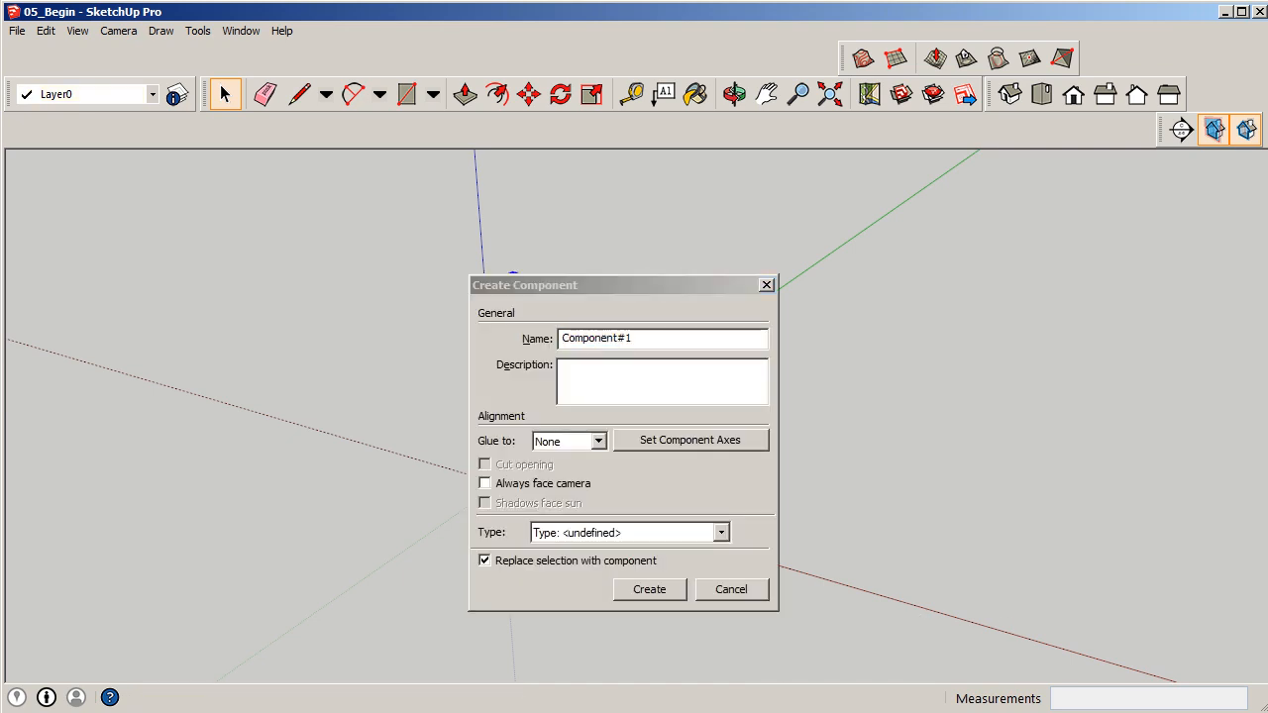
pyautogui.moveTo(645, 340); pyautogui.dragTo(518, 340)
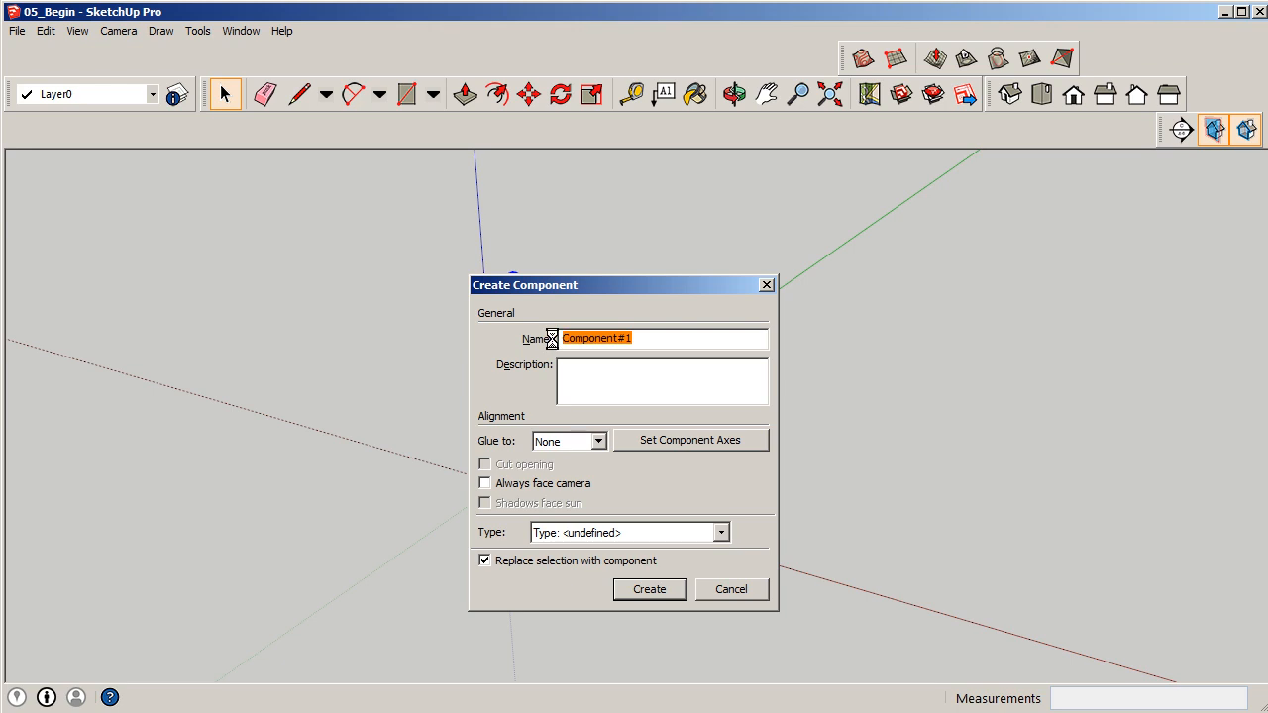
pyautogui.write('B')
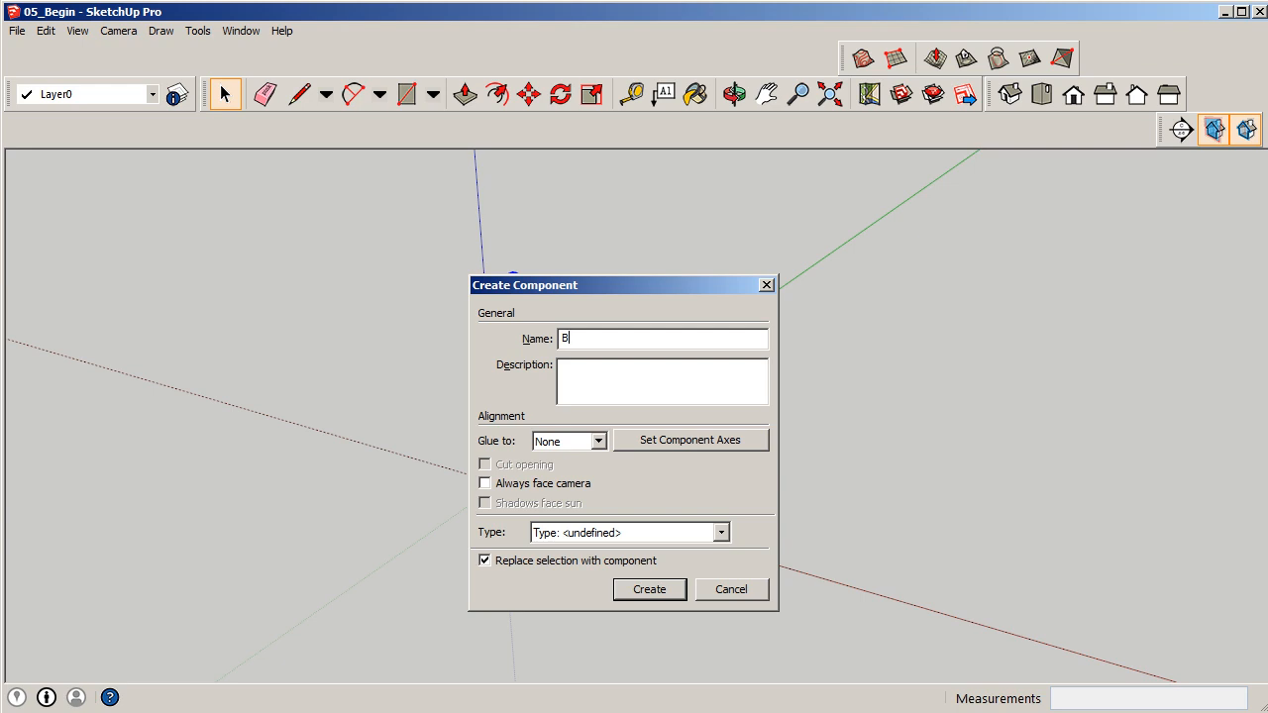
pyautogui.write('ookshelf')
pyautogui.click(652, 589)
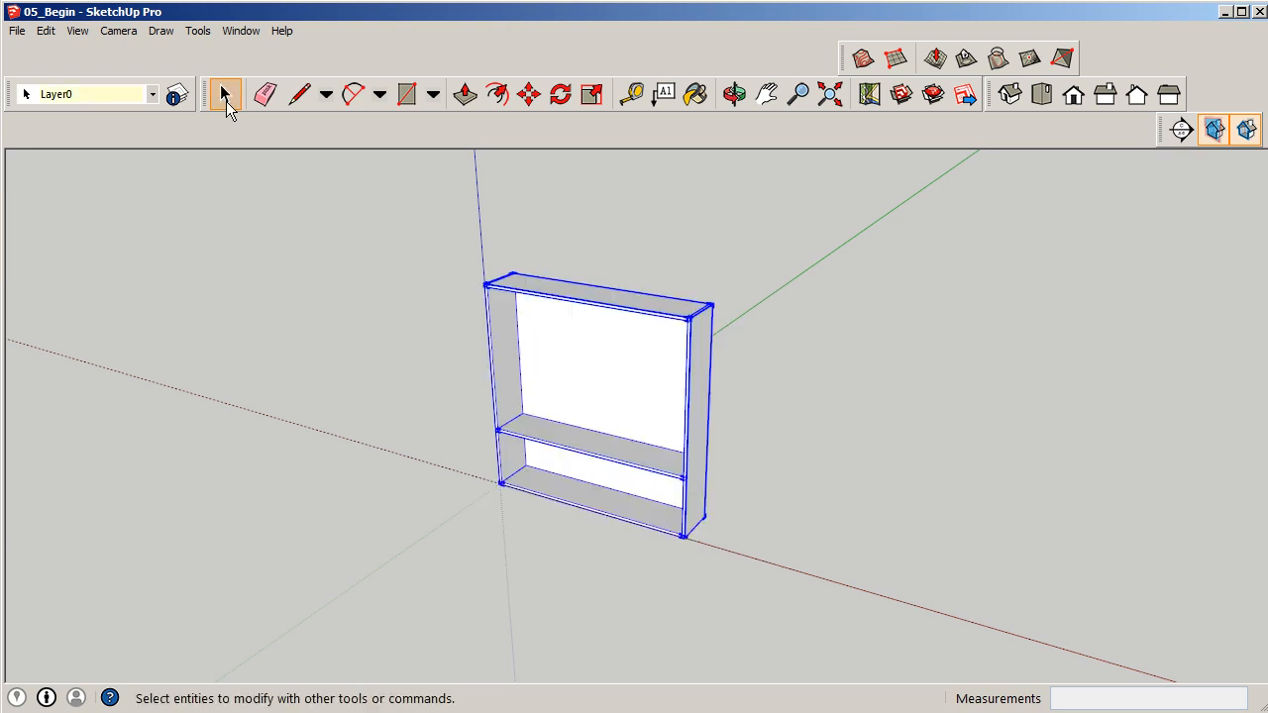
# Examine the attributes of the Bookshelf component and its nested parts, then close them and deselect the bookshelf
pyautogui.click(281, 158)
pyautogui.click(541, 295)
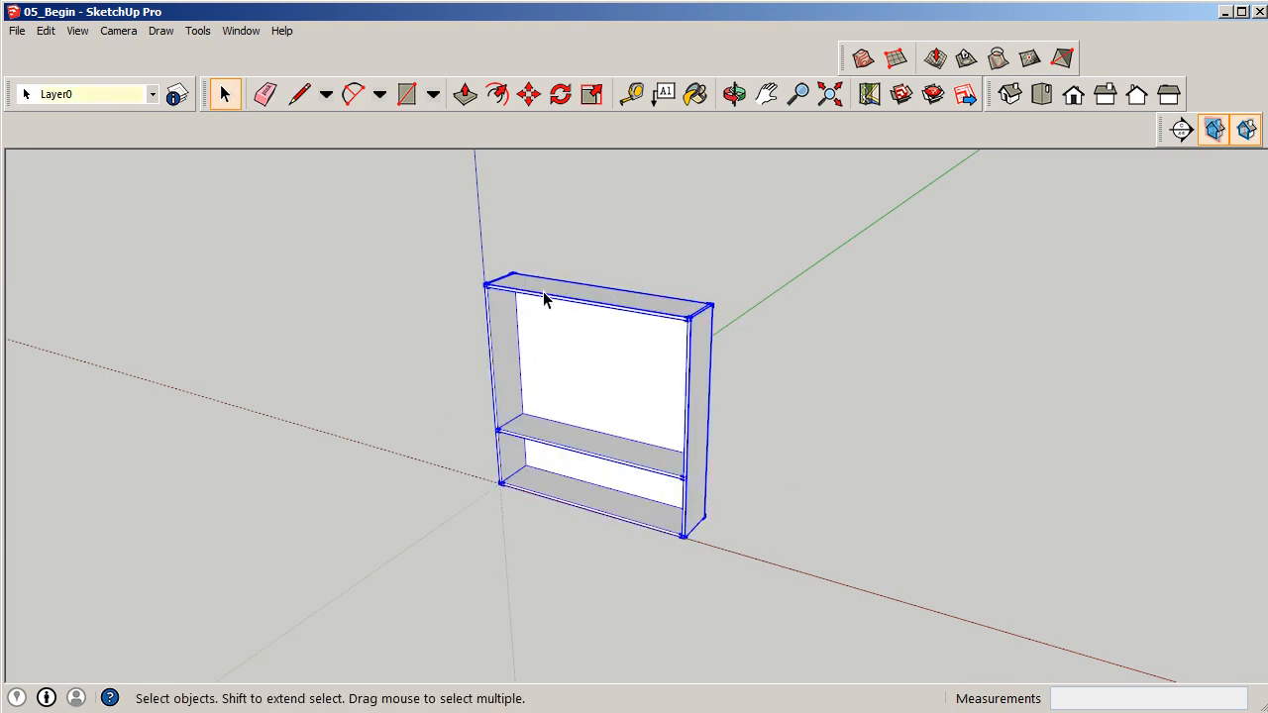
pyautogui.scroll(-2, 543, 291)
pyautogui.scroll(4, 579, 491)
pyautogui.scroll(-2, 607, 349)
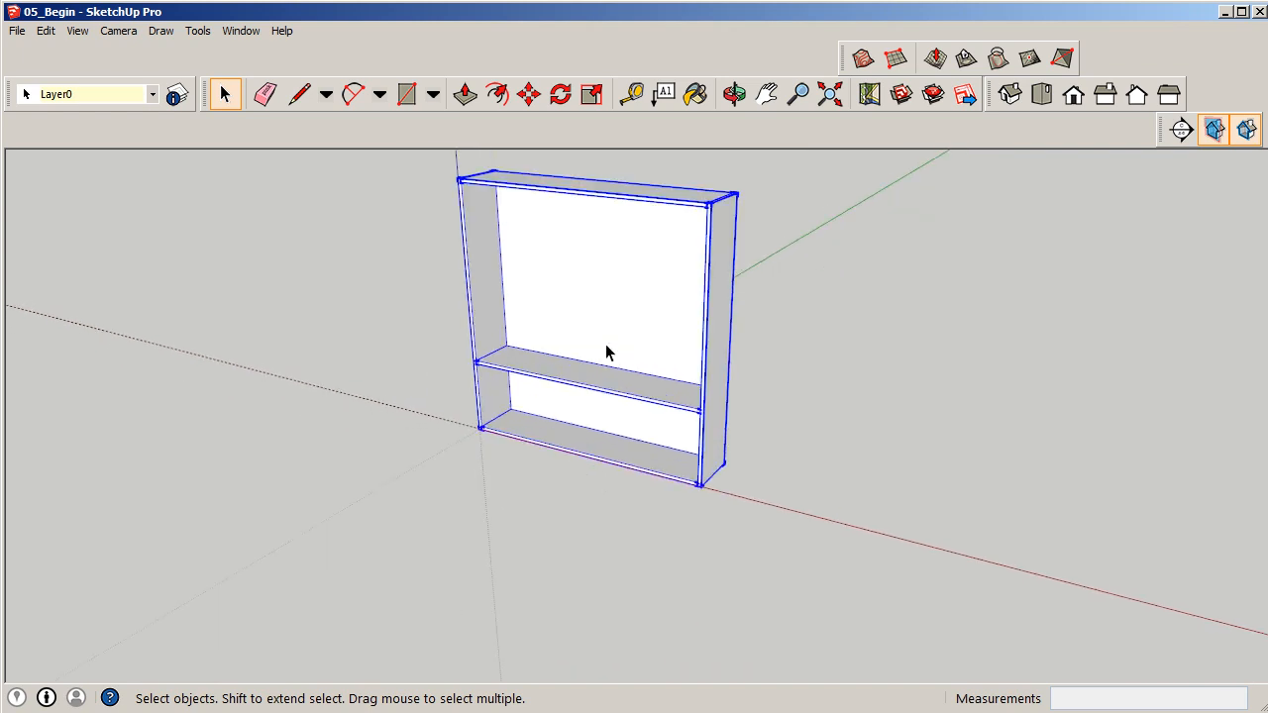
pyautogui.rightClick(609, 193)
pyautogui.moveTo(722, 549)
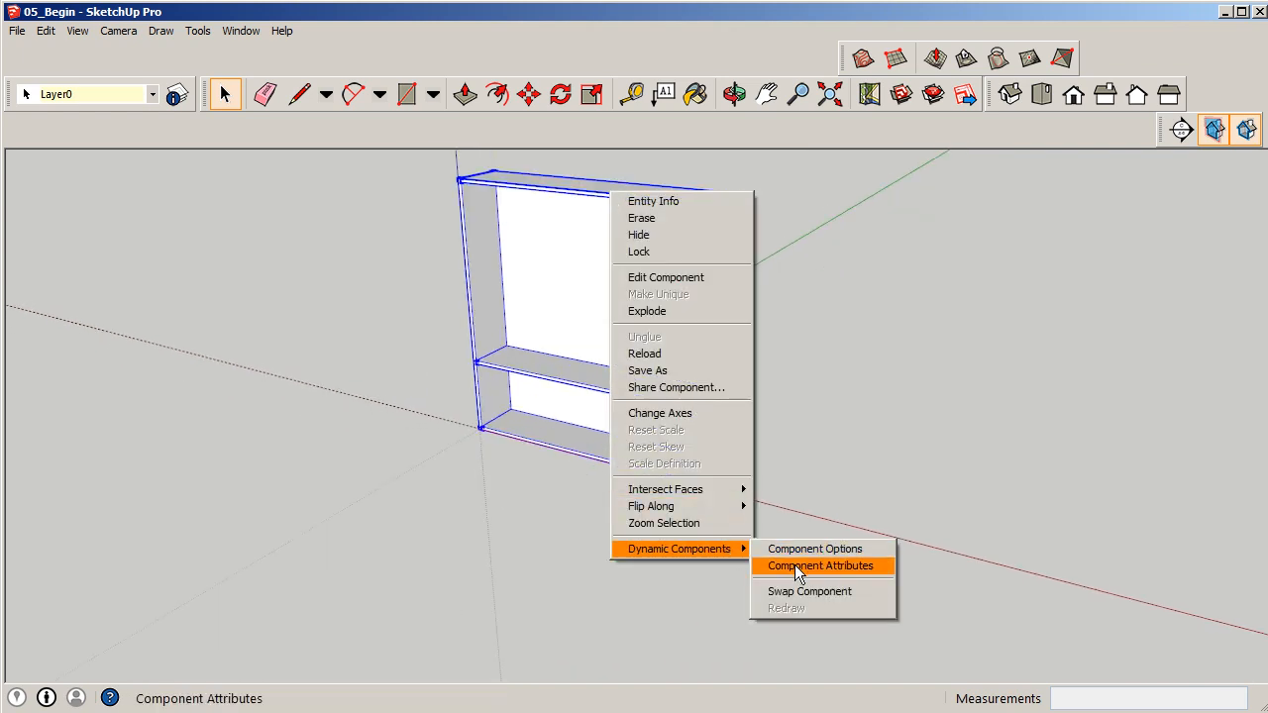
pyautogui.click(794, 565)
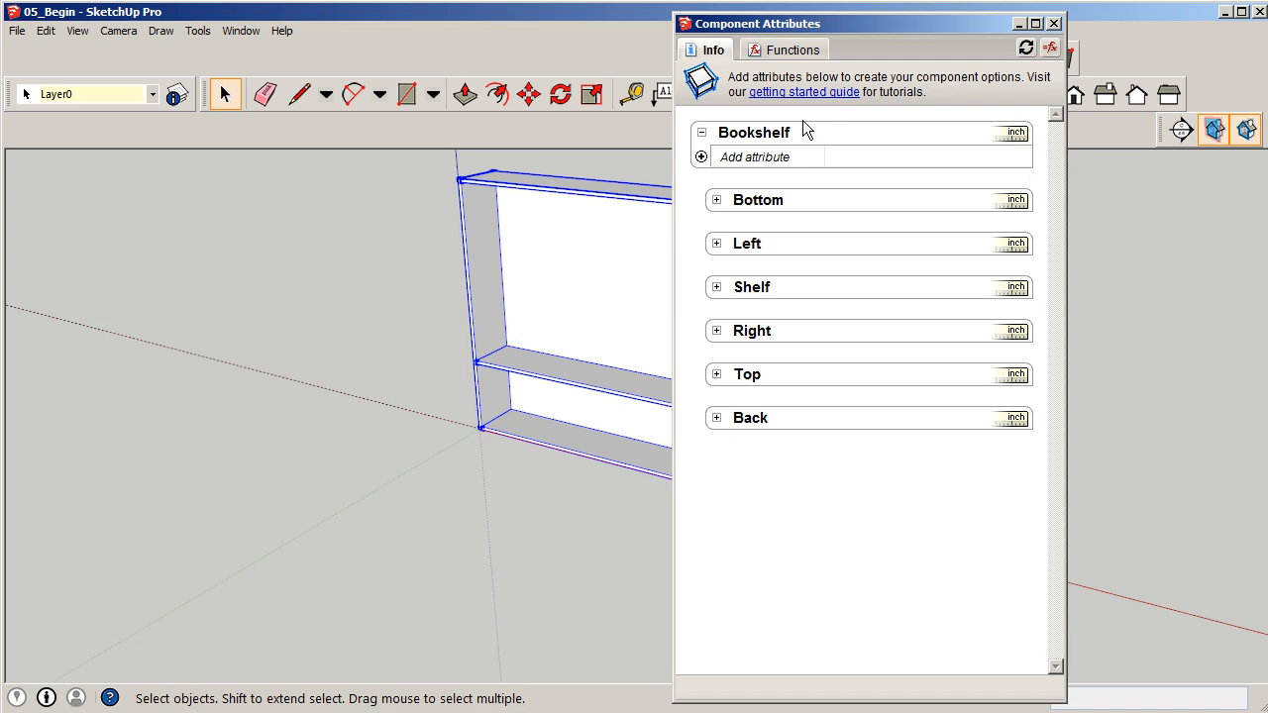
pyautogui.click(1053, 23)
pyautogui.click(907, 351)
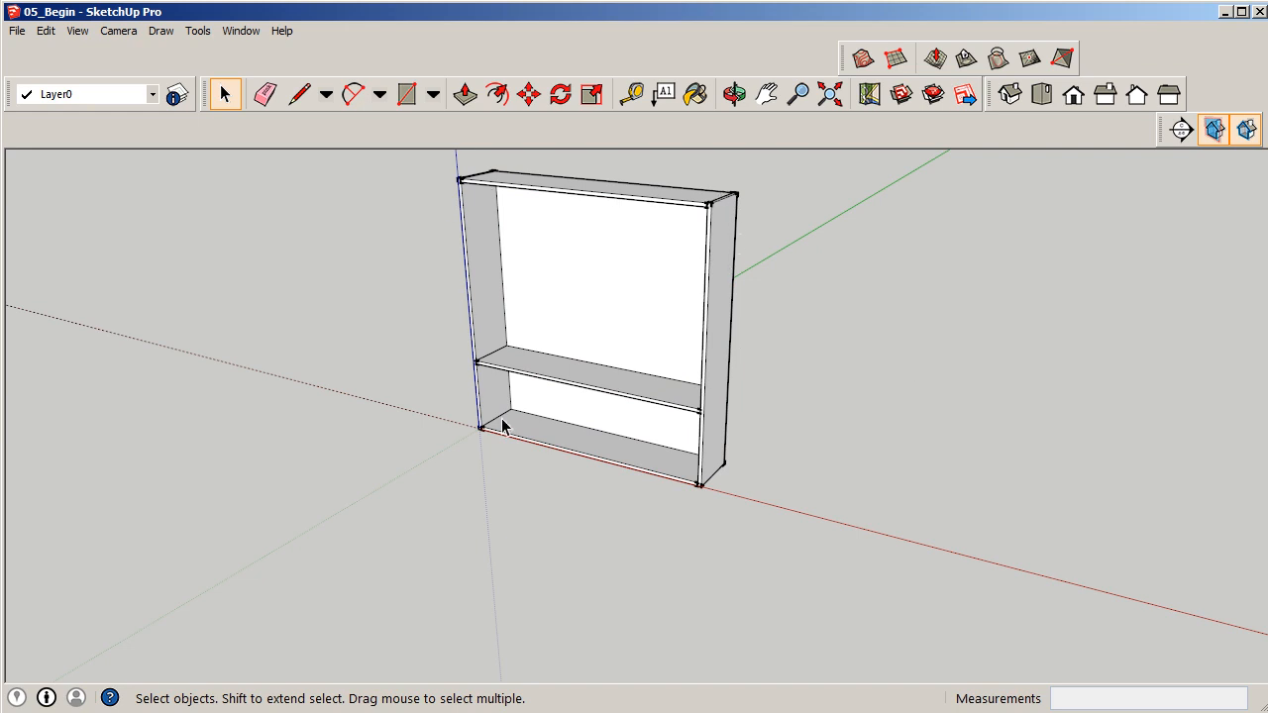
pyautogui.tripleClick(674, 205)
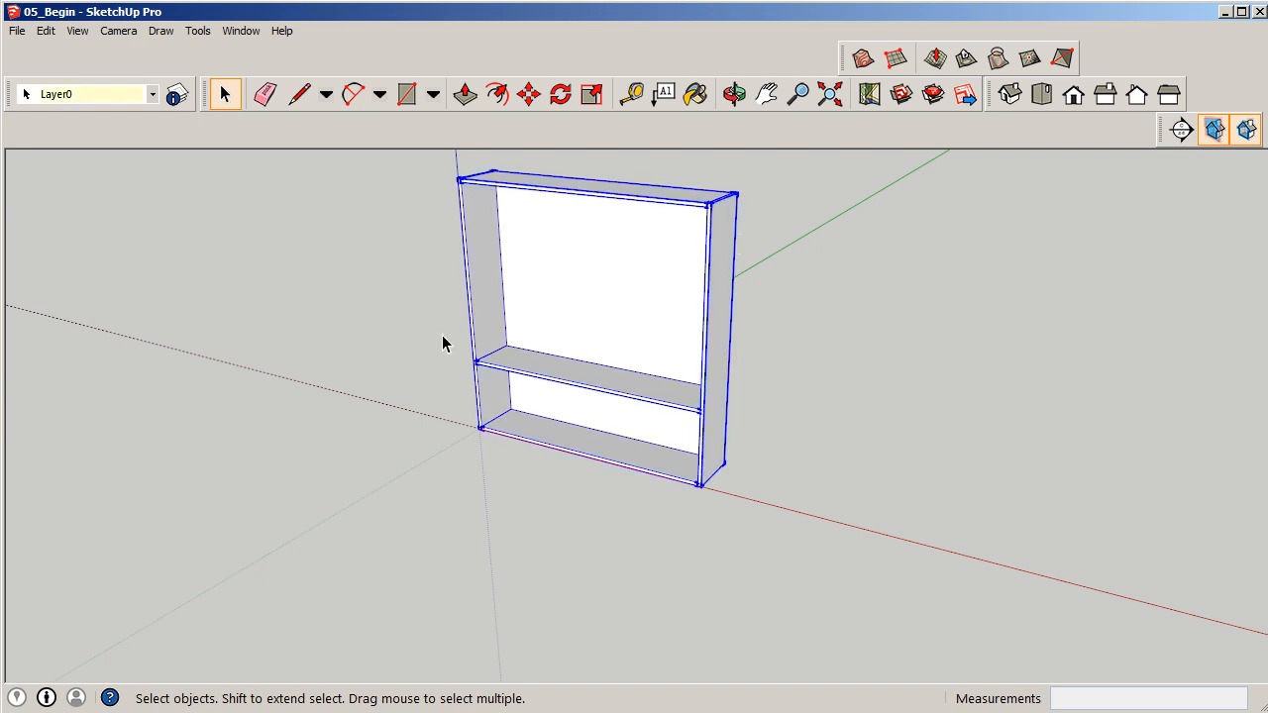
pyautogui.click(793, 423)
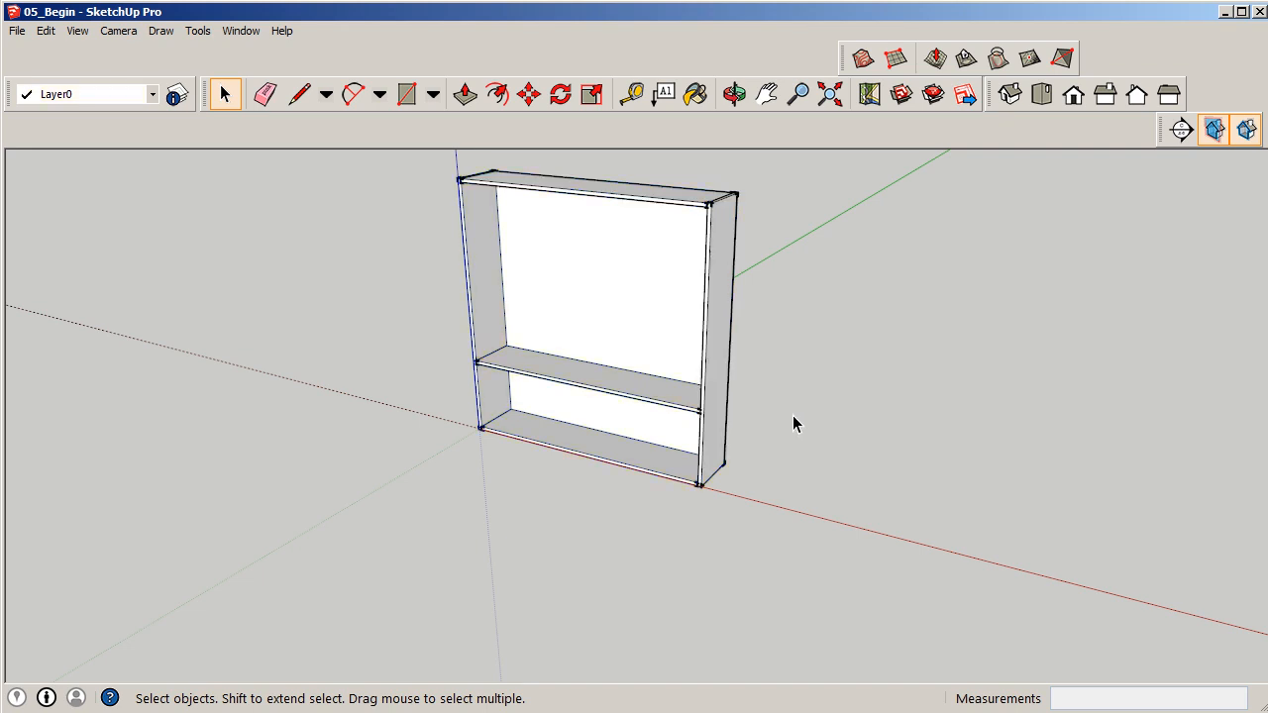